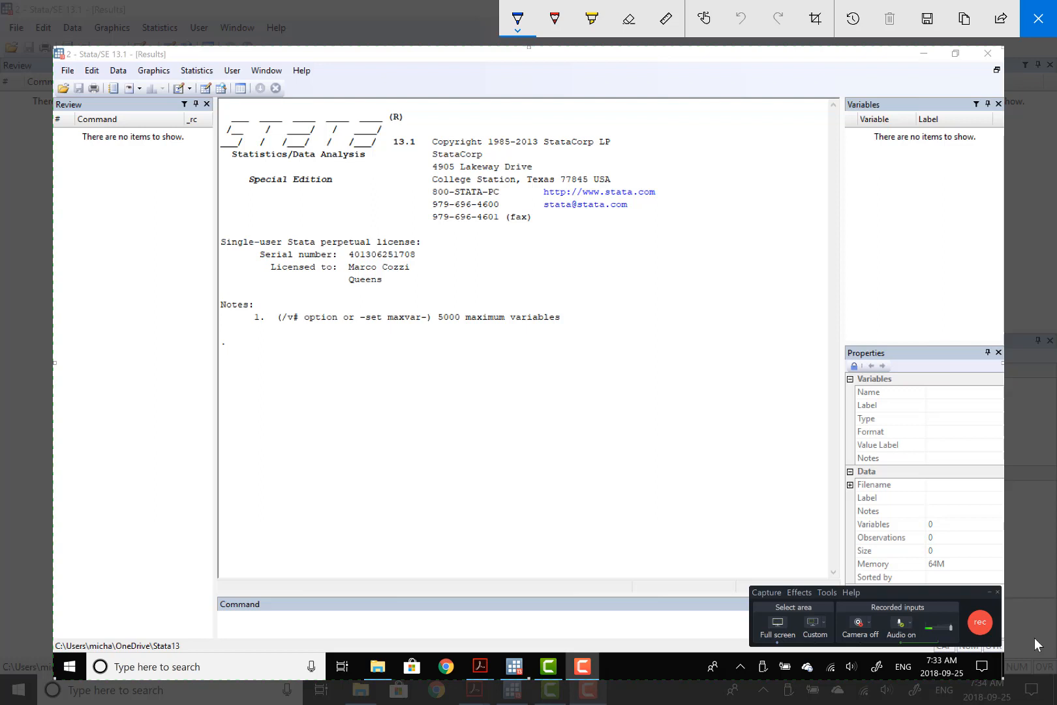
Circle the command area, menu bar, Review, Variables and Properties panes, and the results area on the screen sketch in blue pen
{"action": "mouse_move", "coordinate": [238, 585]}
{"action": "left_mouse_down"}
{"action": "mouse_move", "coordinate": [214, 604]}
{"action": "mouse_move", "coordinate": [260, 581]}
{"action": "left_mouse_up"}
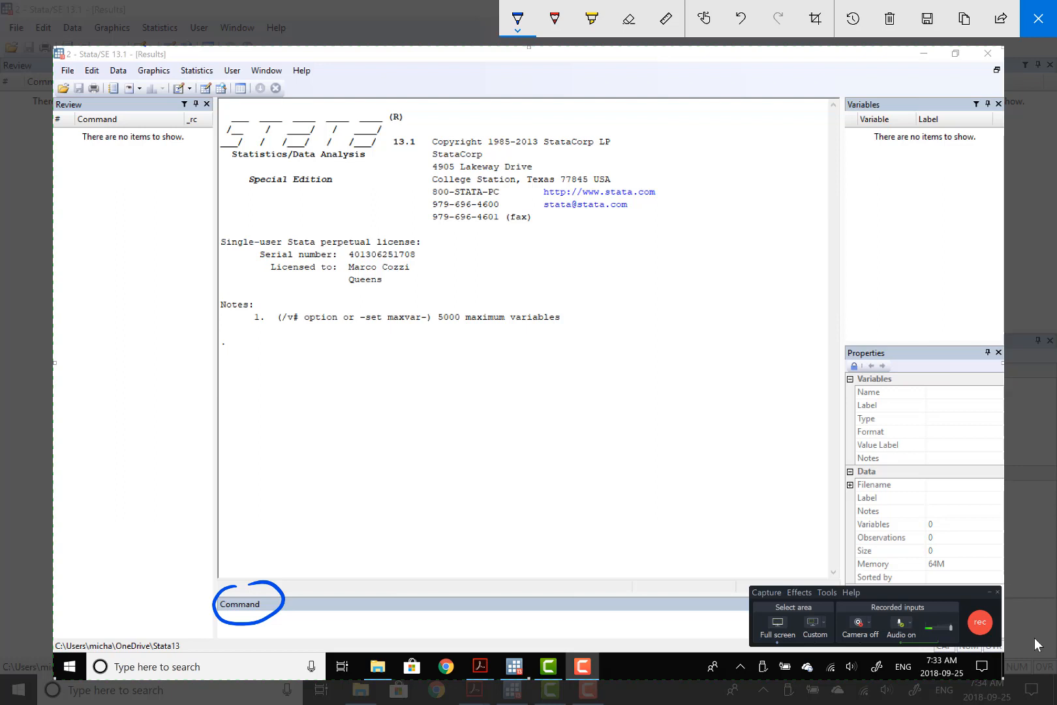
{"action": "mouse_move", "coordinate": [66, 47]}
{"action": "left_mouse_down"}
{"action": "mouse_move", "coordinate": [179, 92]}
{"action": "mouse_move", "coordinate": [294, 54]}
{"action": "mouse_move", "coordinate": [55, 59]}
{"action": "left_mouse_up"}
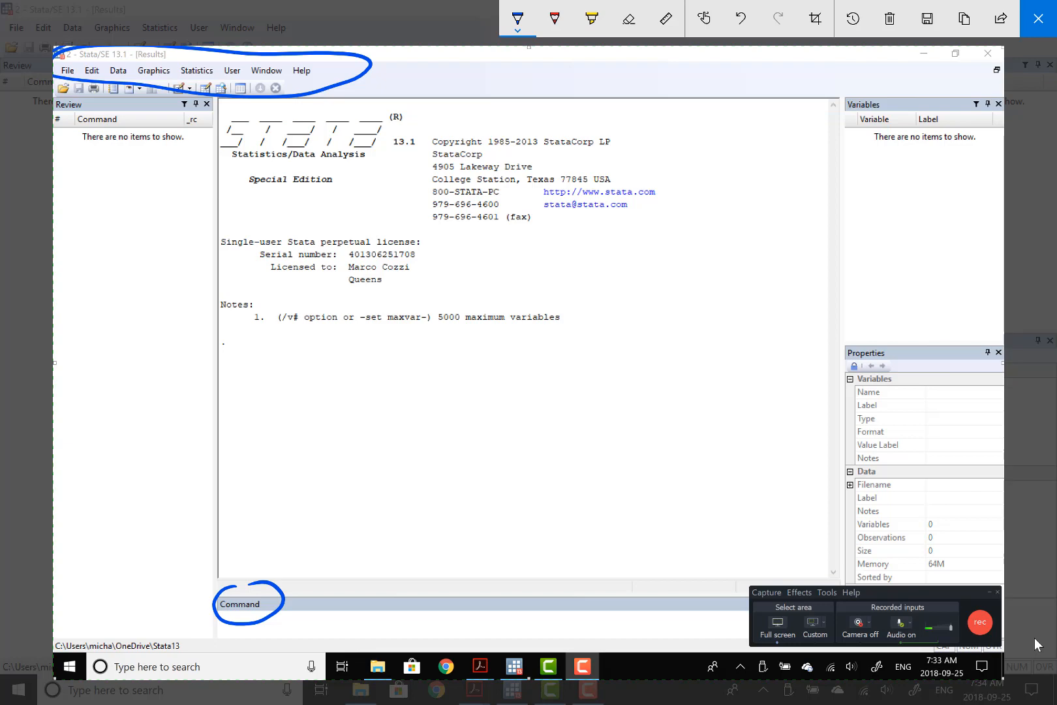
{"action": "left_click_drag", "start_coordinate": [81, 87], "coordinate": [79, 89]}
{"action": "mouse_move", "coordinate": [900, 81]}
{"action": "left_mouse_down"}
{"action": "mouse_move", "coordinate": [878, 147]}
{"action": "mouse_move", "coordinate": [920, 83]}
{"action": "left_mouse_up"}
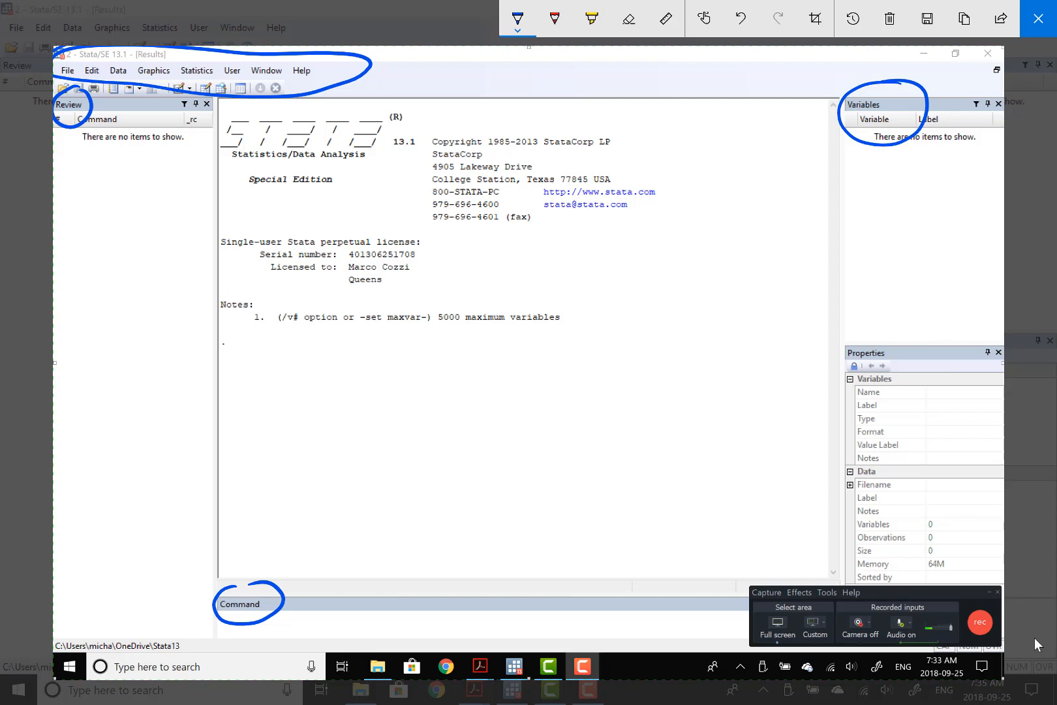
{"action": "mouse_move", "coordinate": [914, 353]}
{"action": "left_mouse_down"}
{"action": "mouse_move", "coordinate": [848, 398]}
{"action": "mouse_move", "coordinate": [913, 357]}
{"action": "left_mouse_up"}
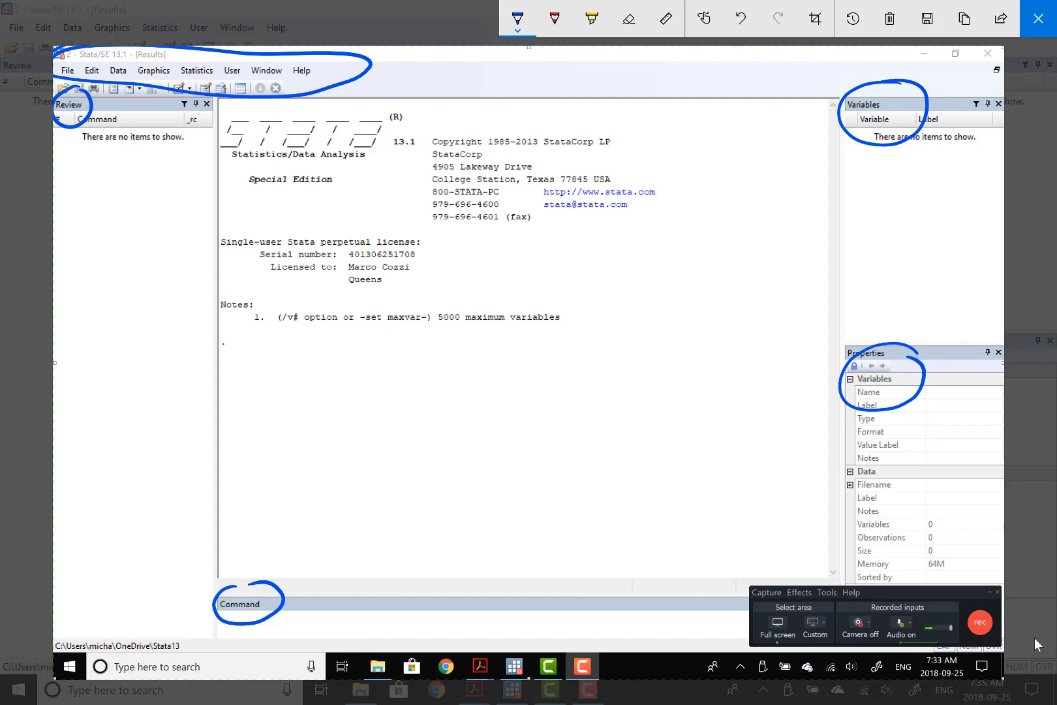
{"action": "mouse_move", "coordinate": [590, 123]}
{"action": "left_mouse_down"}
{"action": "mouse_move", "coordinate": [339, 106]}
{"action": "mouse_move", "coordinate": [203, 522]}
{"action": "mouse_move", "coordinate": [789, 566]}
{"action": "mouse_move", "coordinate": [622, 117]}
{"action": "mouse_move", "coordinate": [536, 98]}
{"action": "left_mouse_up"}
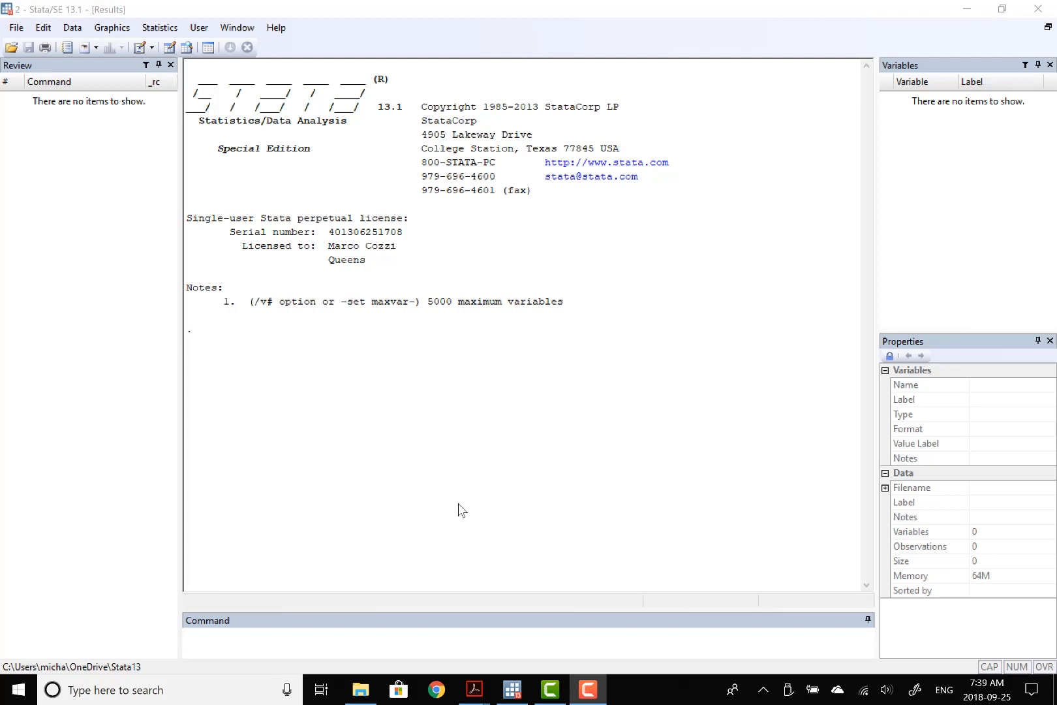
{"action": "left_click", "coordinate": [360, 644]}
{"action": "type", "text": "use"}
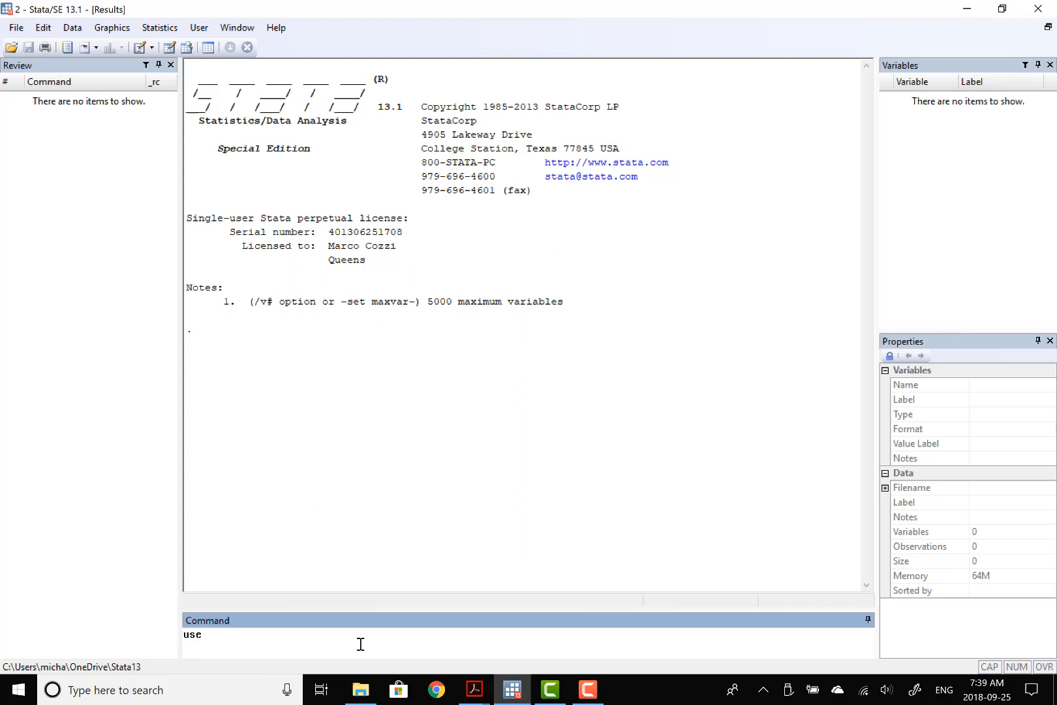
{"action": "key", "text": "BackSpace"}
{"action": "key", "text": "BackSpace"}
{"action": "key", "text": "BackSpace"}
Open the dataset Assignment2.dta from the Stata13 folder
{"action": "left_click", "coordinate": [15, 27]}
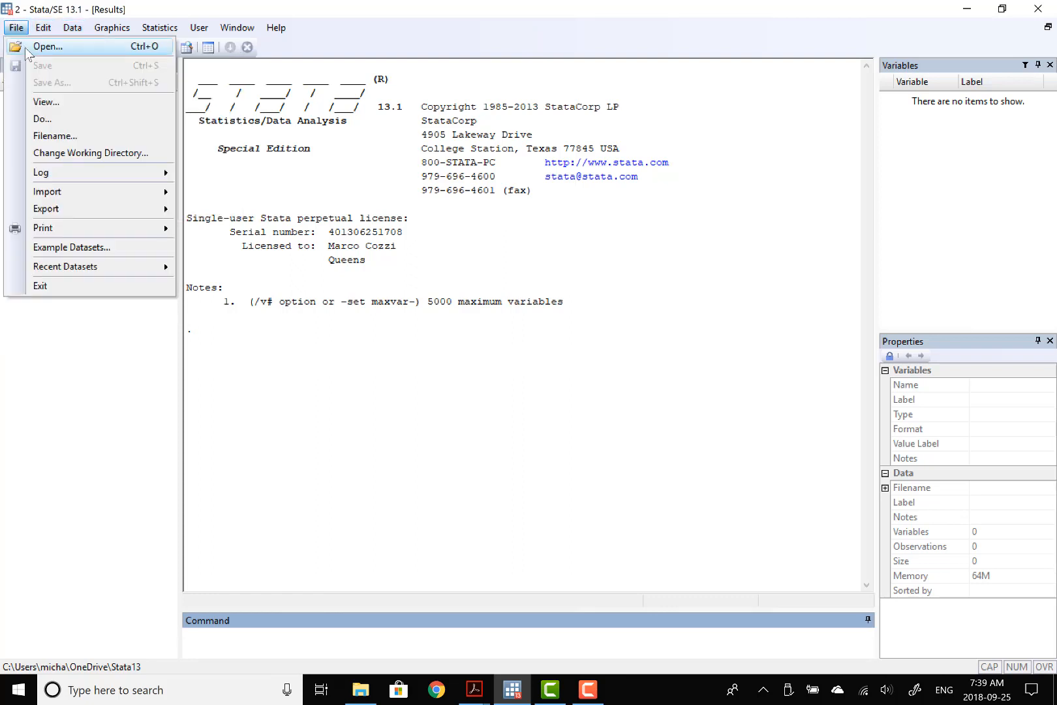
{"action": "left_click", "coordinate": [29, 51]}
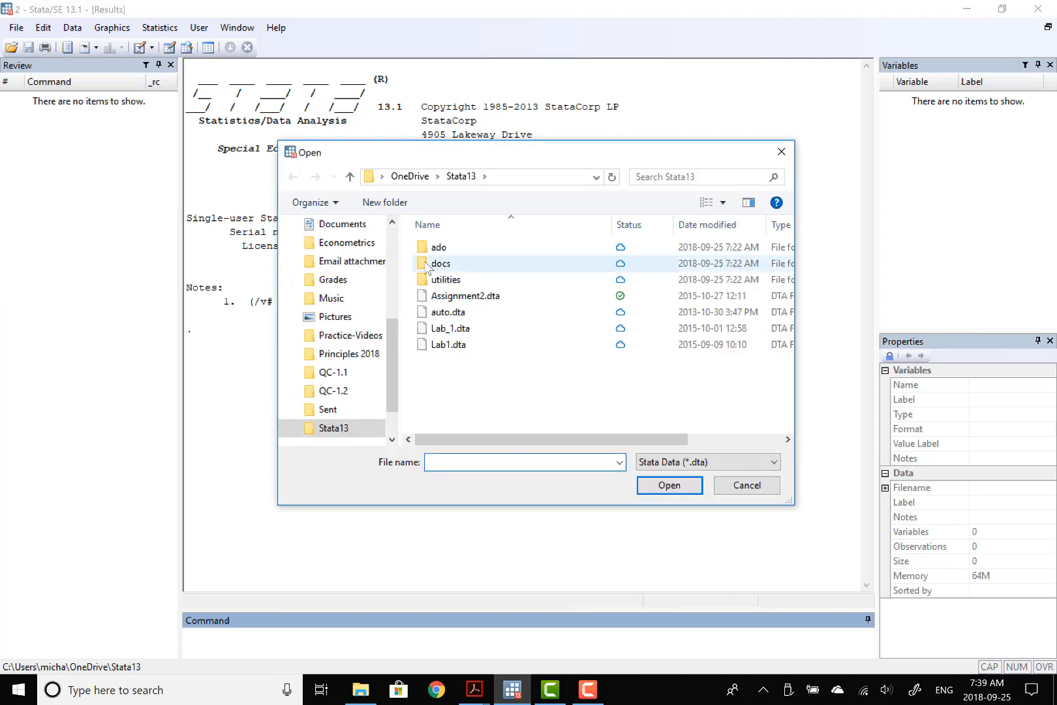
{"action": "left_click", "coordinate": [490, 299]}
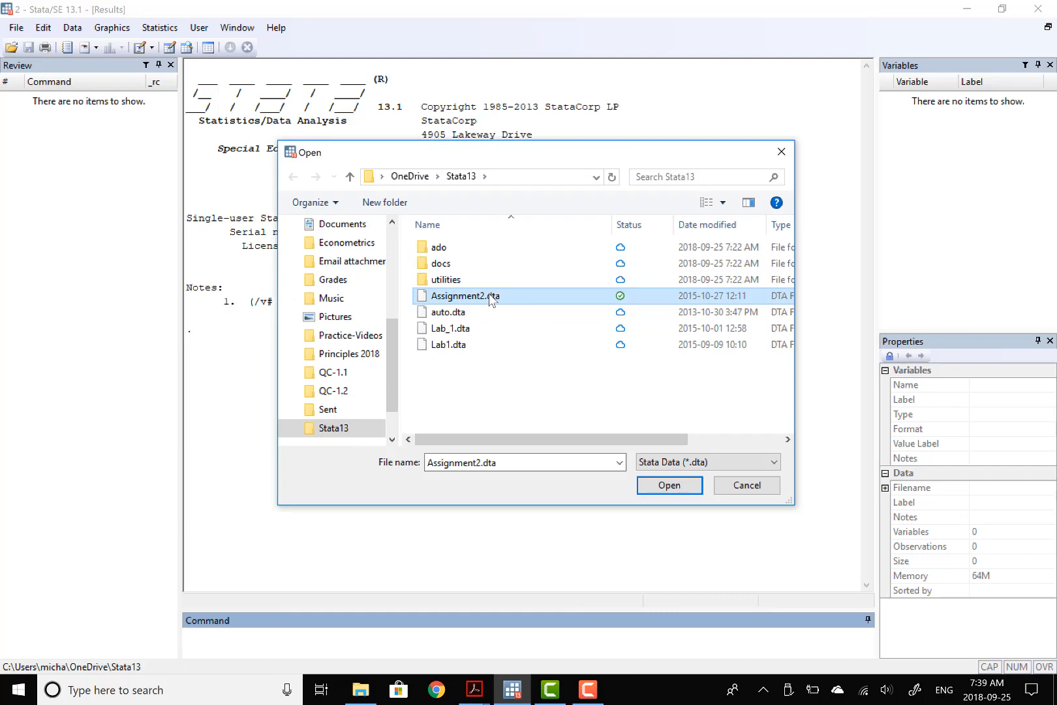
{"action": "double_click", "coordinate": [491, 300]}
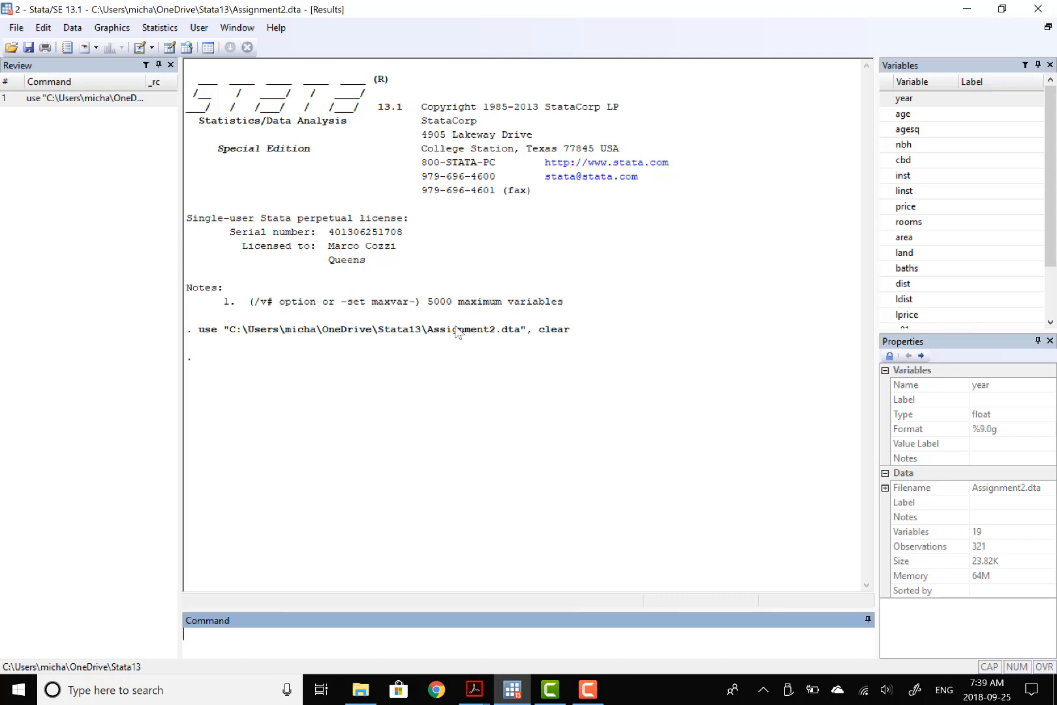
Capture a screen sketch and mark the use command, an arrow to the command area, the Review entry and the Variables list
{"action": "key", "text": "alt+Tab"}
{"action": "key", "text": "super+F19"}
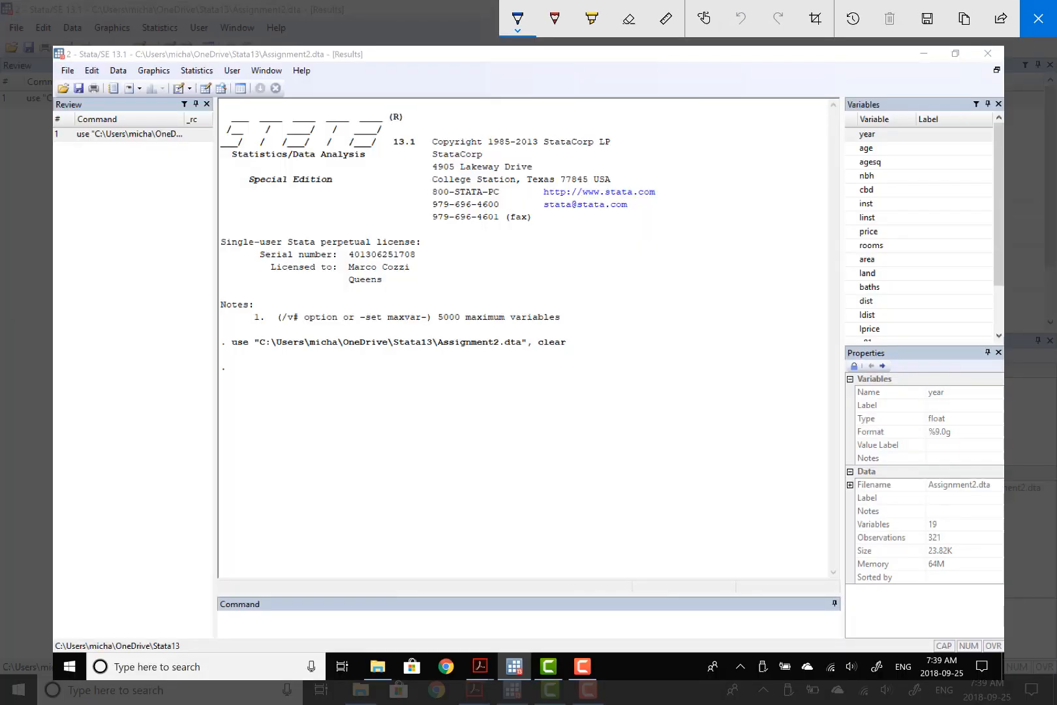
{"action": "mouse_move", "coordinate": [219, 347]}
{"action": "left_mouse_down"}
{"action": "mouse_move", "coordinate": [263, 371]}
{"action": "mouse_move", "coordinate": [241, 360]}
{"action": "mouse_move", "coordinate": [504, 369]}
{"action": "mouse_move", "coordinate": [522, 324]}
{"action": "mouse_move", "coordinate": [307, 323]}
{"action": "mouse_move", "coordinate": [225, 347]}
{"action": "left_mouse_up"}
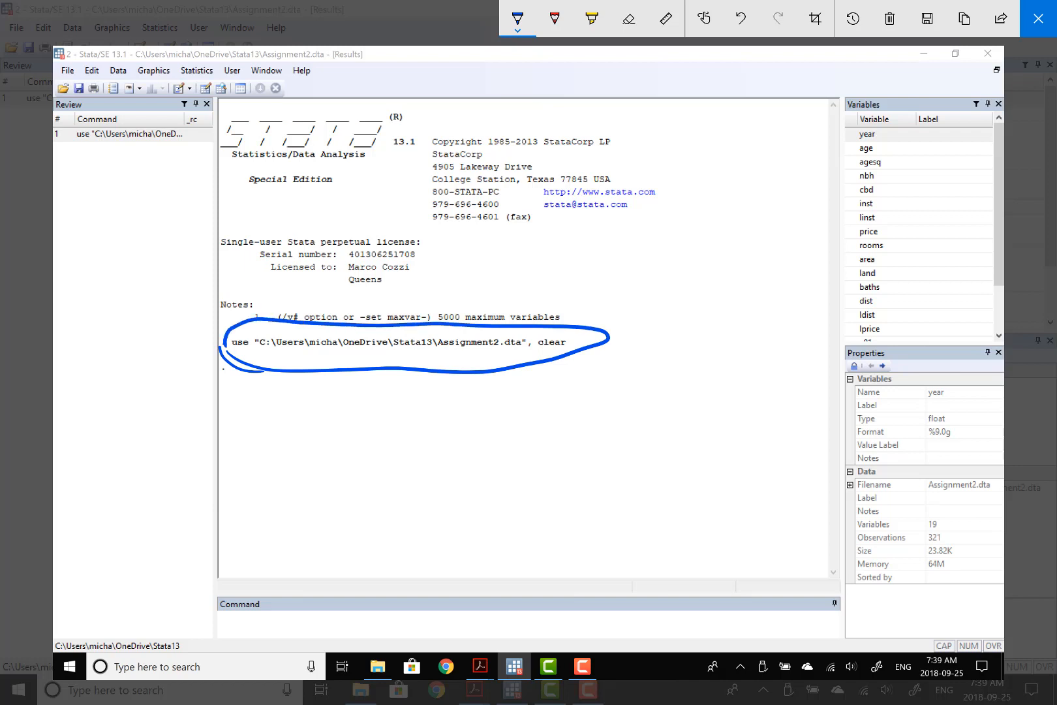
{"action": "left_click_drag", "start_coordinate": [236, 370], "coordinate": [248, 617]}
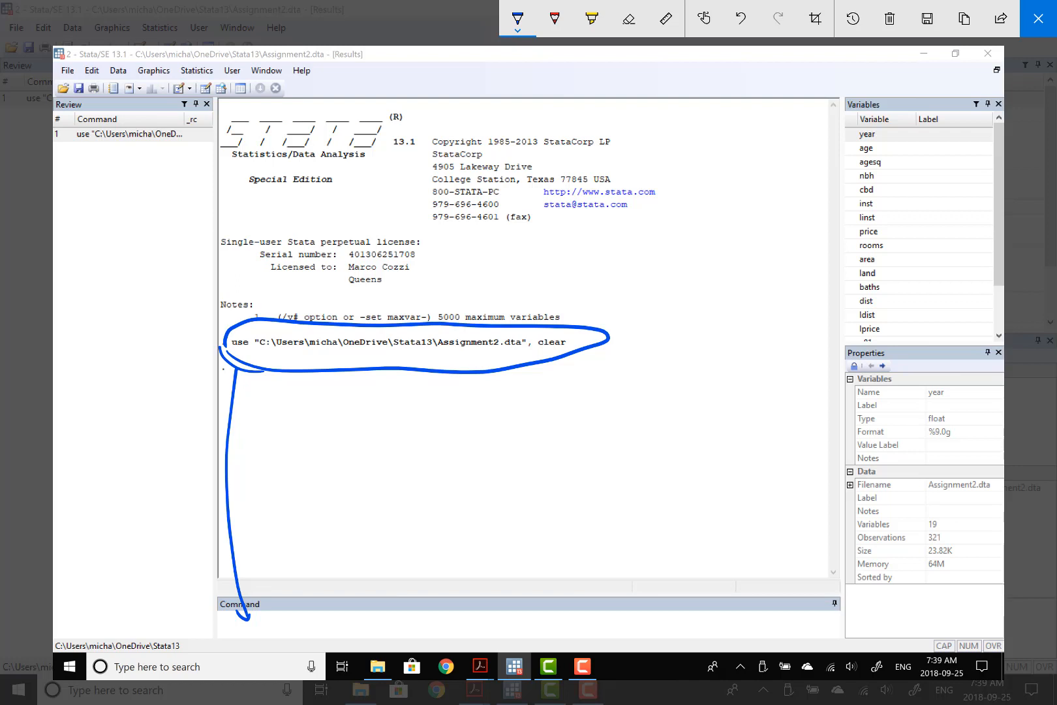
{"action": "left_click_drag", "start_coordinate": [109, 149], "coordinate": [119, 178]}
{"action": "left_click_drag", "start_coordinate": [104, 159], "coordinate": [115, 156]}
{"action": "left_click_drag", "start_coordinate": [843, 92], "coordinate": [904, 82]}
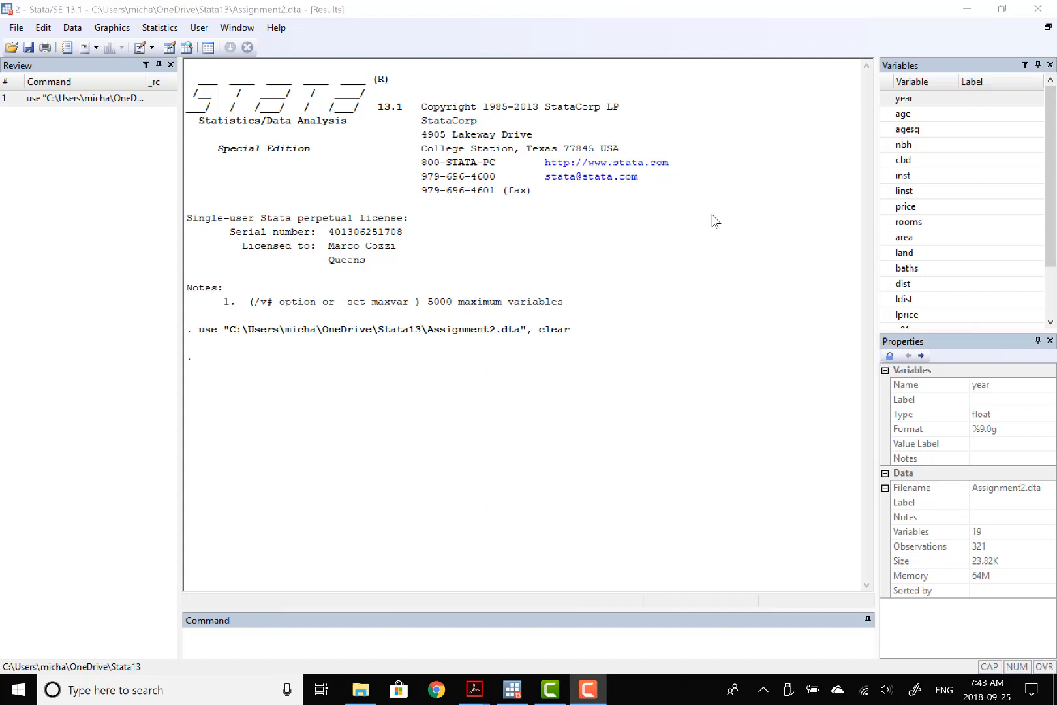
Browse the dataset in a maximized Data Editor, examine the age, agesq and nbh values of the first observation, and close it
{"action": "left_click", "coordinate": [188, 49]}
{"action": "left_click", "coordinate": [189, 49]}
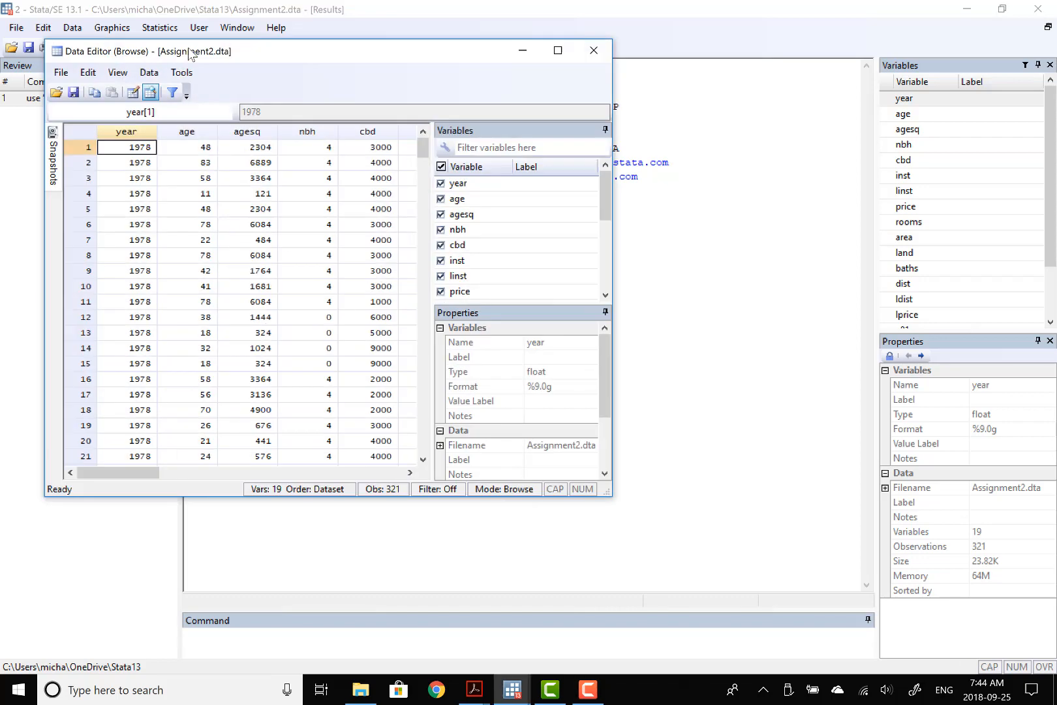
{"action": "left_click", "coordinate": [557, 51]}
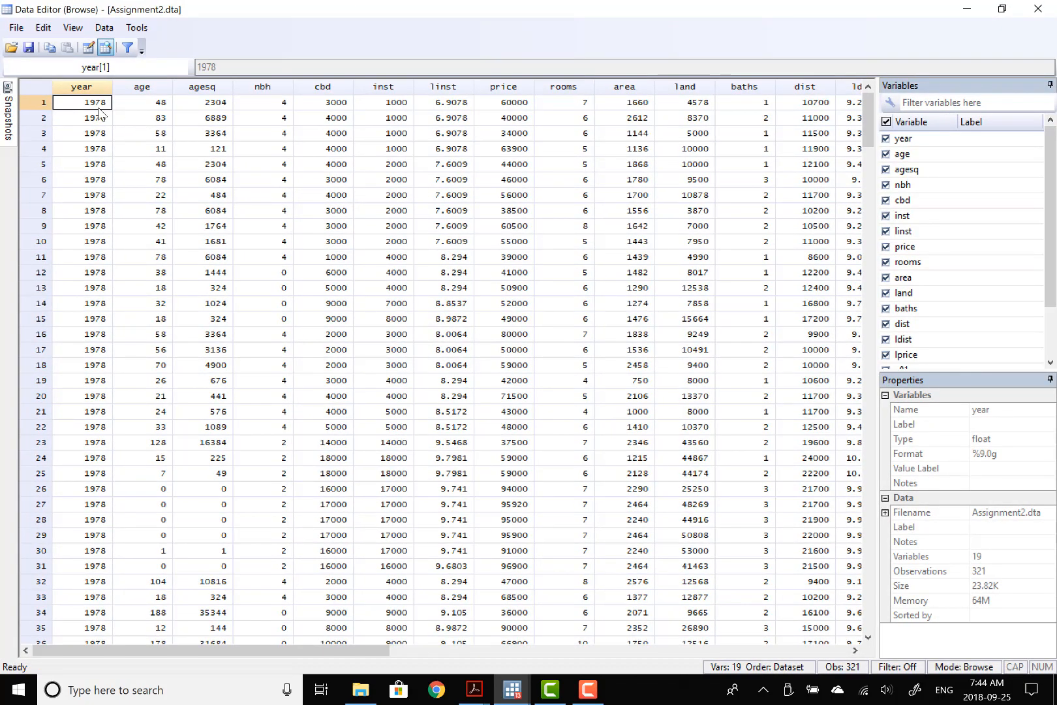
{"action": "left_click", "coordinate": [153, 108]}
{"action": "left_click", "coordinate": [202, 106]}
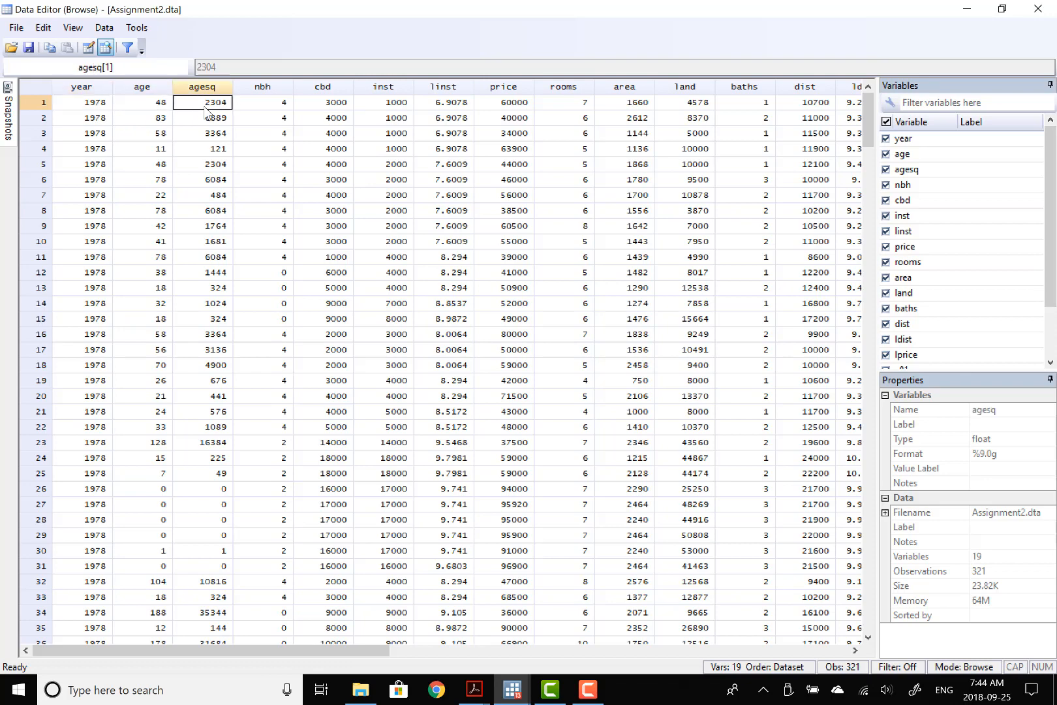
{"action": "left_click", "coordinate": [273, 108]}
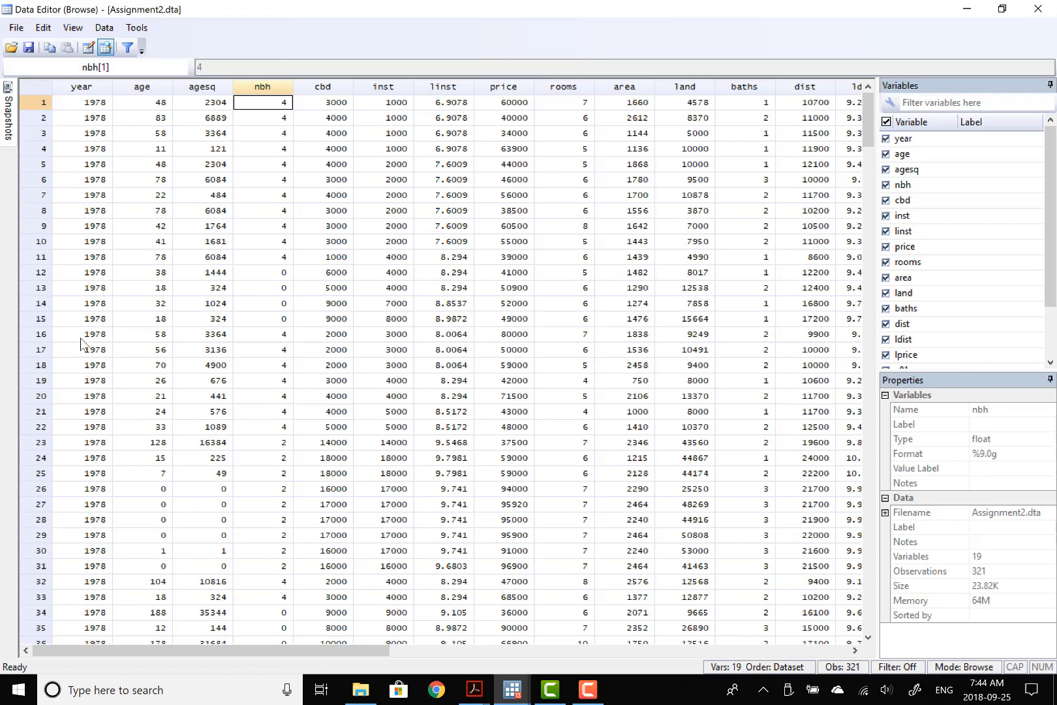
{"action": "scroll", "coordinate": [132, 415], "scroll_direction": "down", "scroll_amount": 2}
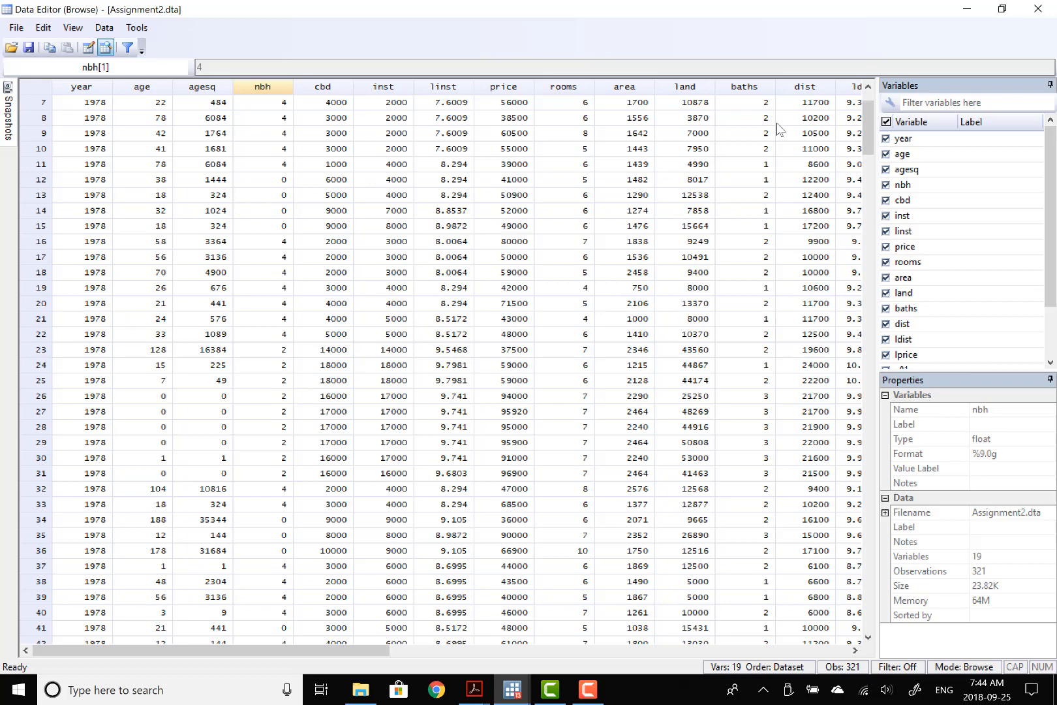
{"action": "left_click", "coordinate": [1044, 13]}
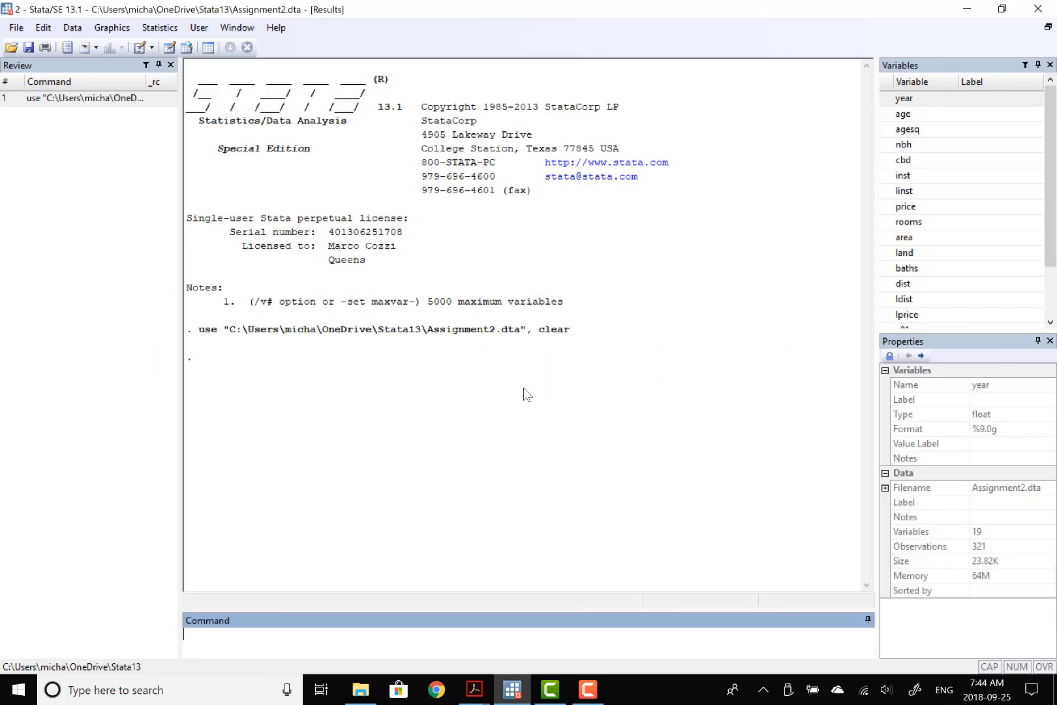
{"action": "left_click", "coordinate": [588, 689]}
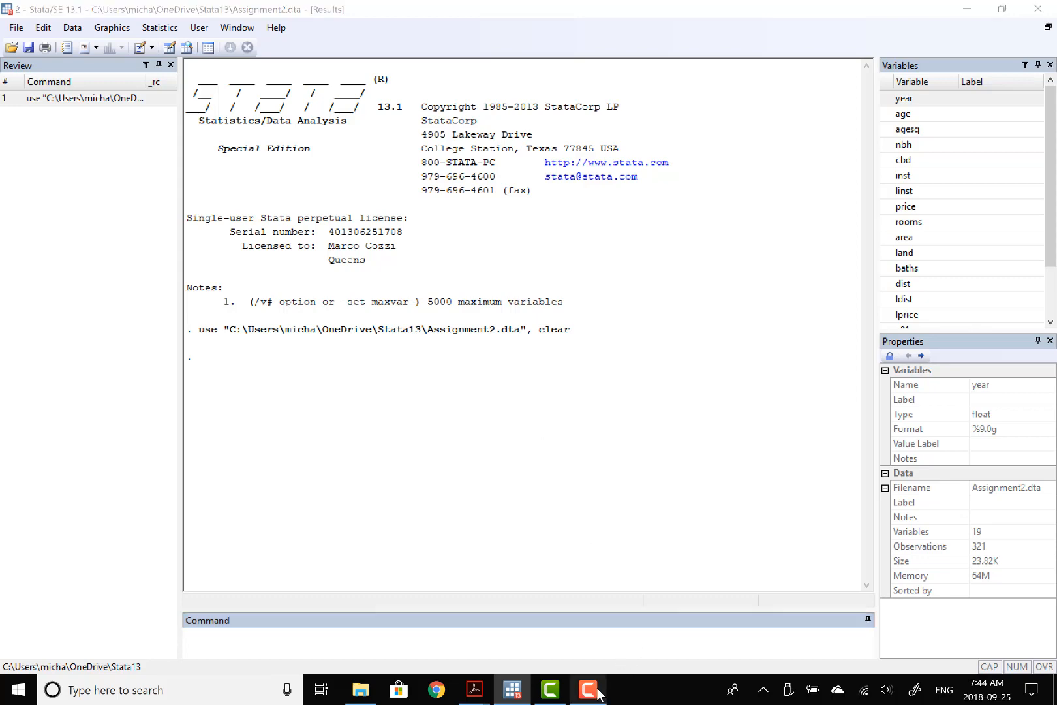
{"action": "left_click", "coordinate": [1007, 642]}
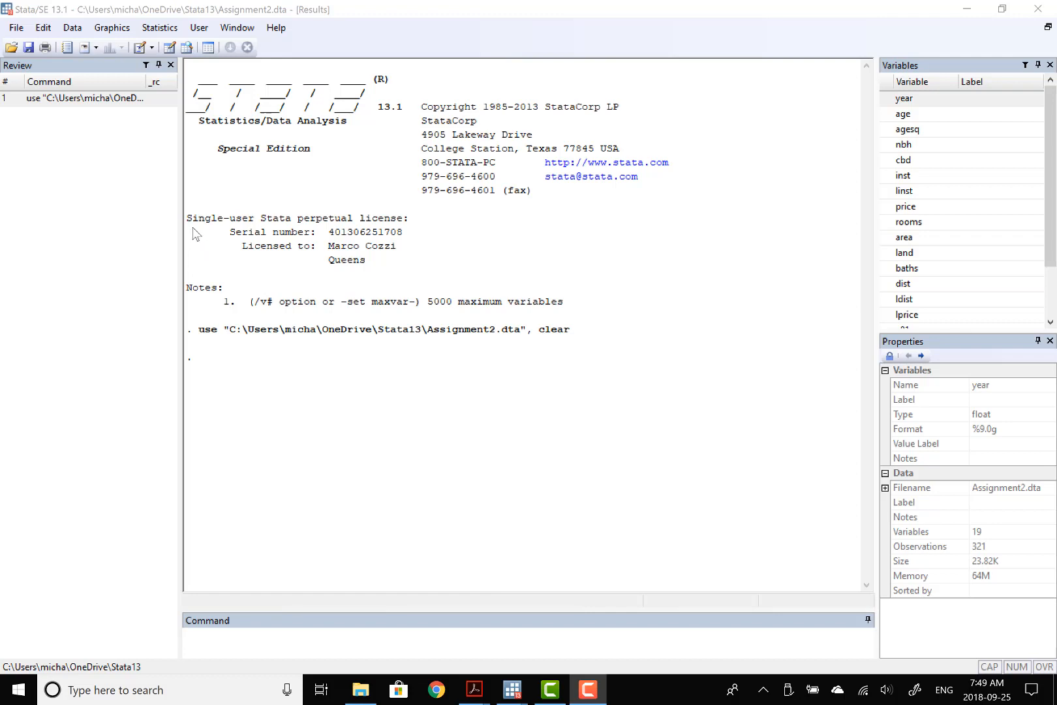
Create a new float variable price_2 defined by the expression price/2 and locate it in the variable list
{"action": "left_click", "coordinate": [72, 27]}
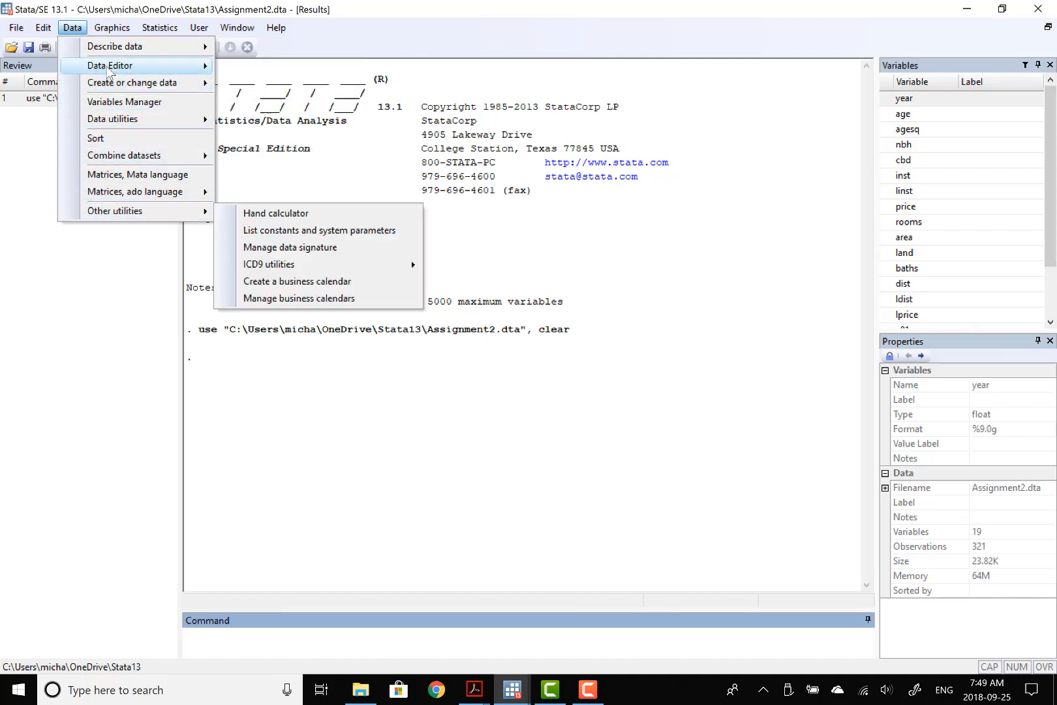
{"action": "mouse_move", "coordinate": [118, 72]}
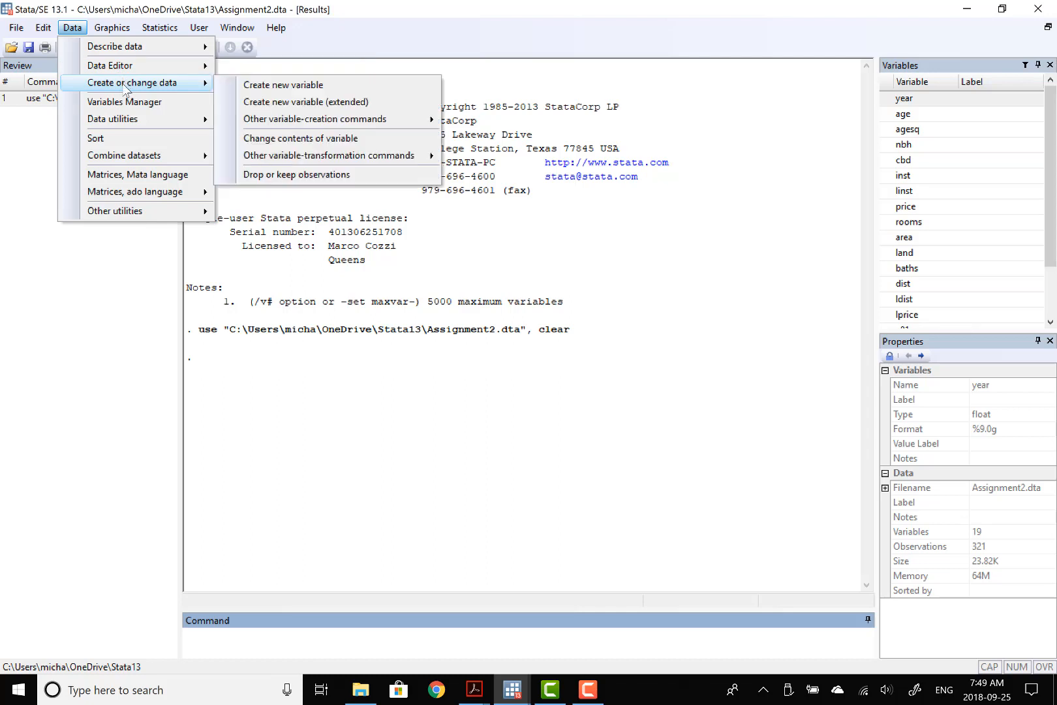
{"action": "left_click", "coordinate": [270, 90]}
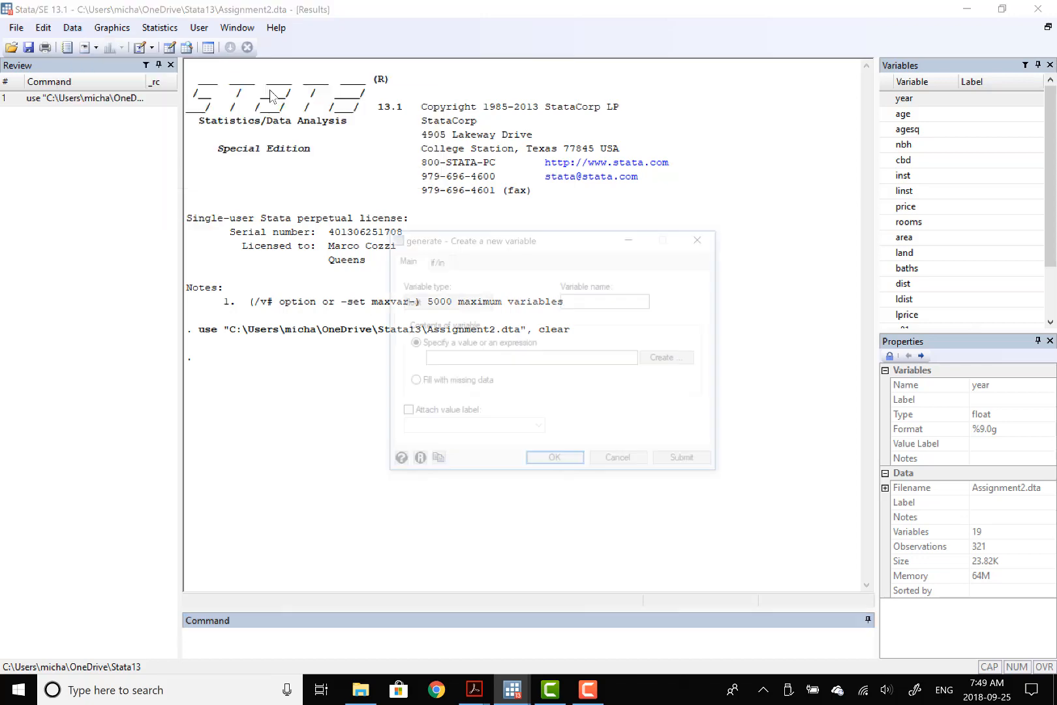
{"action": "left_click", "coordinate": [586, 302]}
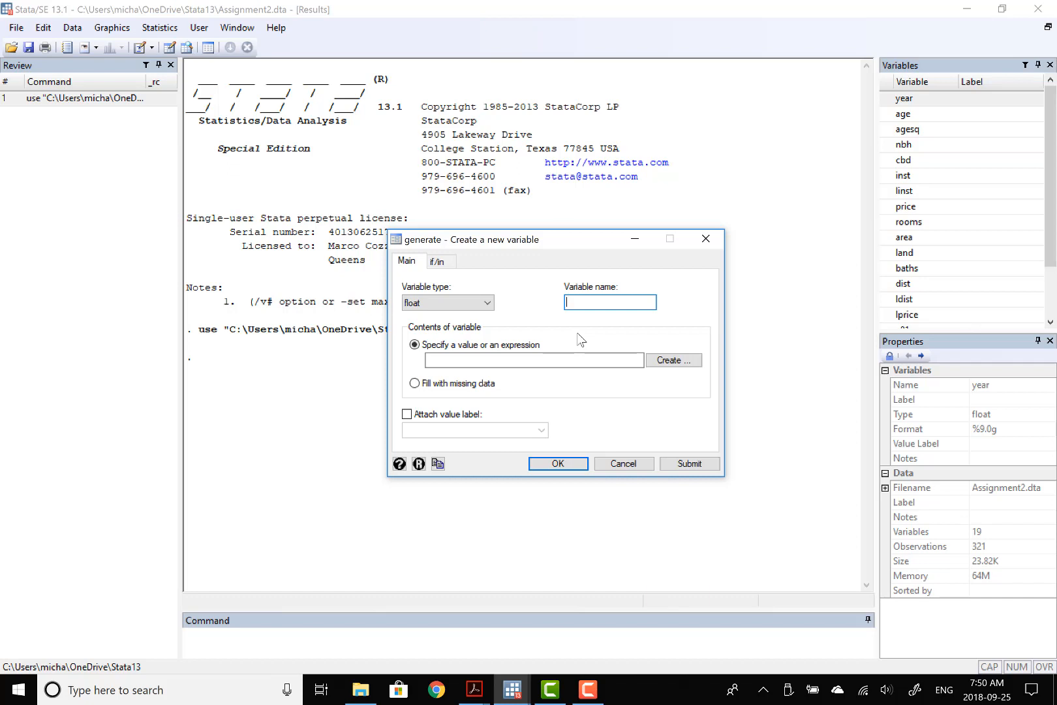
{"action": "type", "text": "price_2"}
{"action": "left_click", "coordinate": [438, 361]}
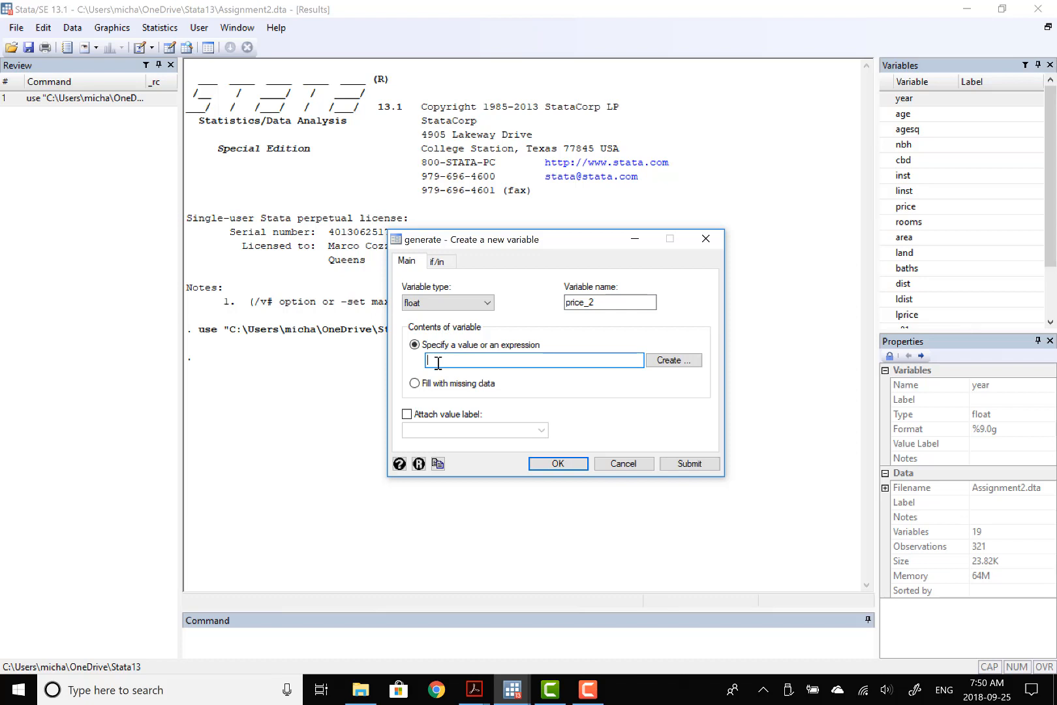
{"action": "type", "text": "price/2"}
{"action": "left_click", "coordinate": [560, 464]}
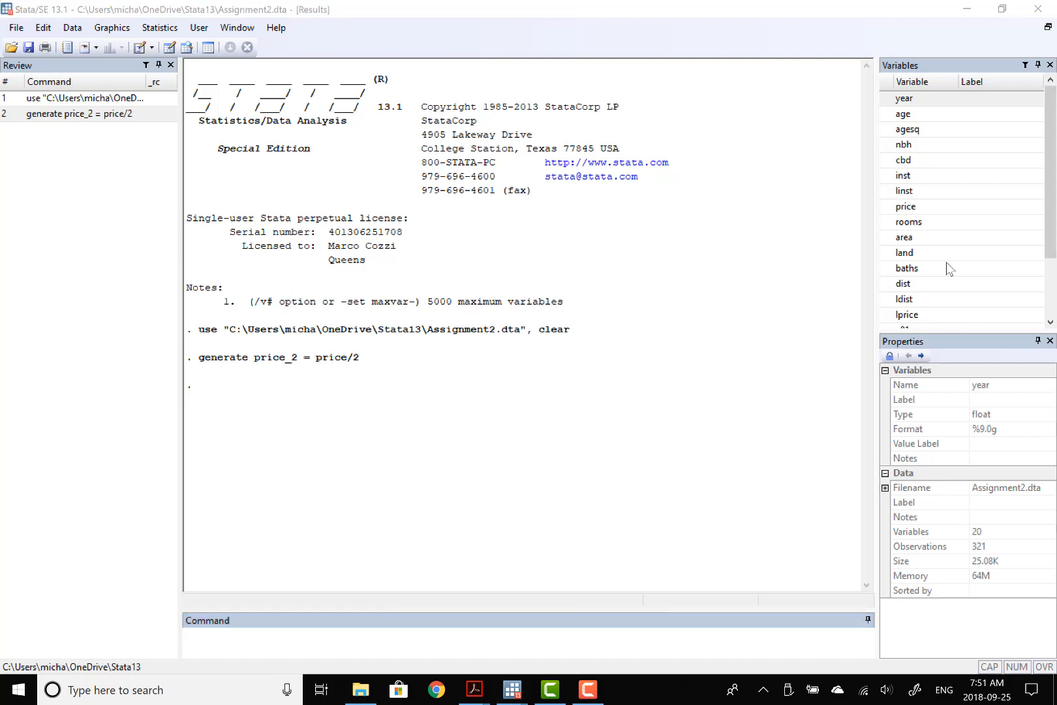
{"action": "left_click_drag", "start_coordinate": [1051, 238], "coordinate": [1046, 326]}
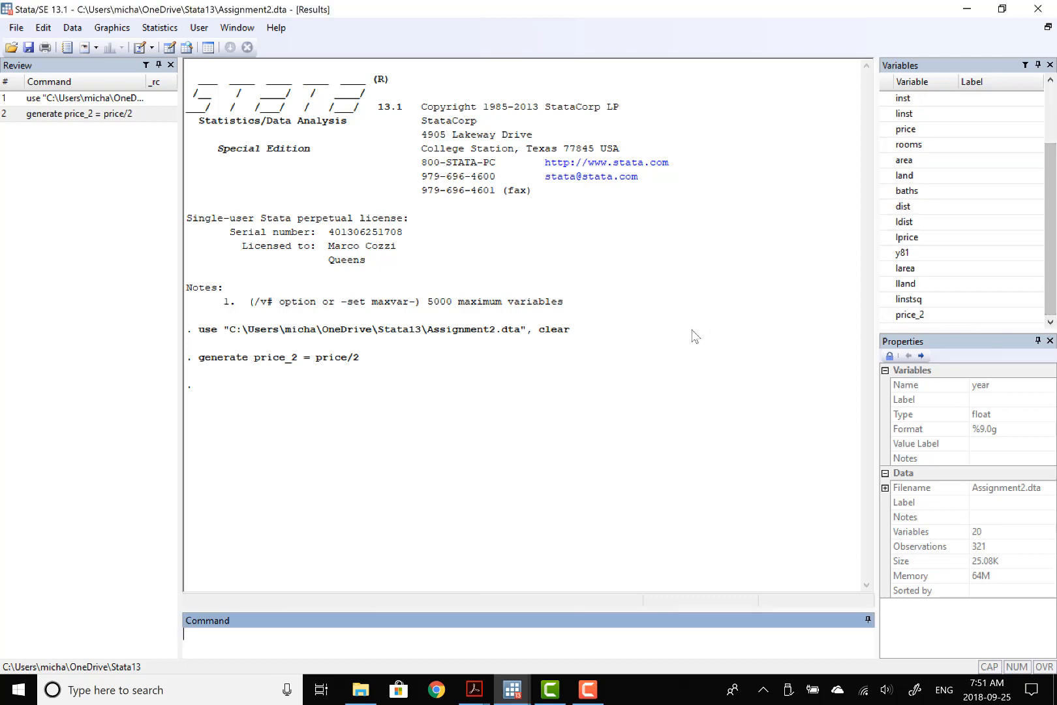
Mark the generate command, the command area, the Review history and price_2 on a new screen sketch, and close the sketch
{"action": "key", "text": "super+F19"}
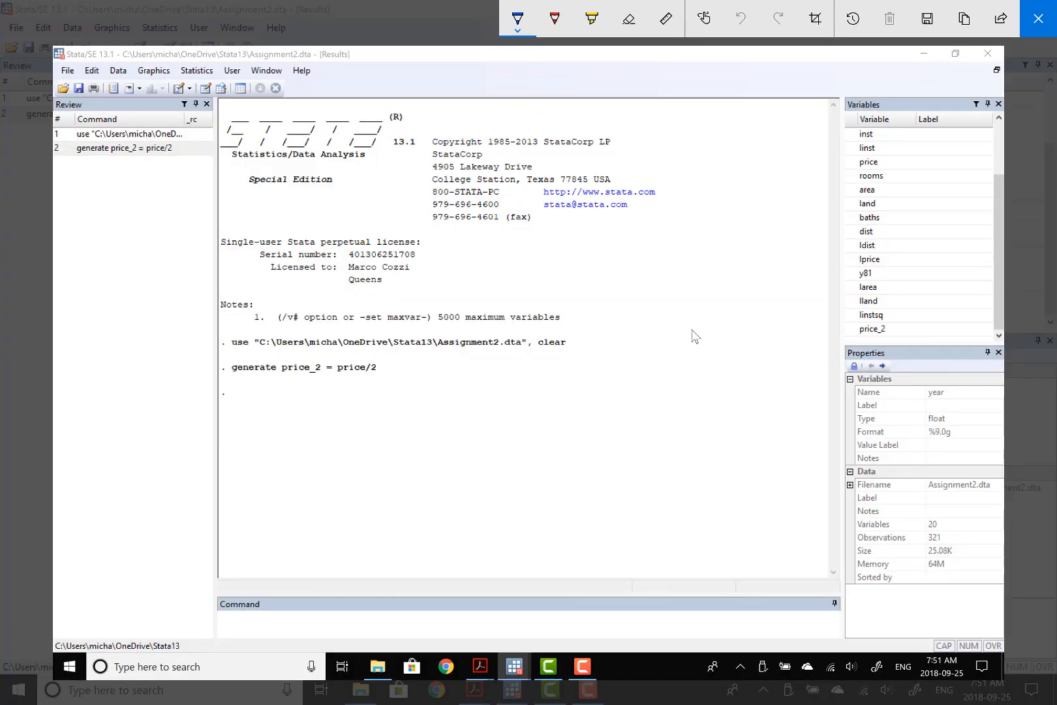
{"action": "mouse_move", "coordinate": [252, 344]}
{"action": "left_mouse_down"}
{"action": "mouse_move", "coordinate": [239, 350]}
{"action": "mouse_move", "coordinate": [379, 400]}
{"action": "mouse_move", "coordinate": [290, 351]}
{"action": "mouse_move", "coordinate": [246, 346]}
{"action": "left_mouse_up"}
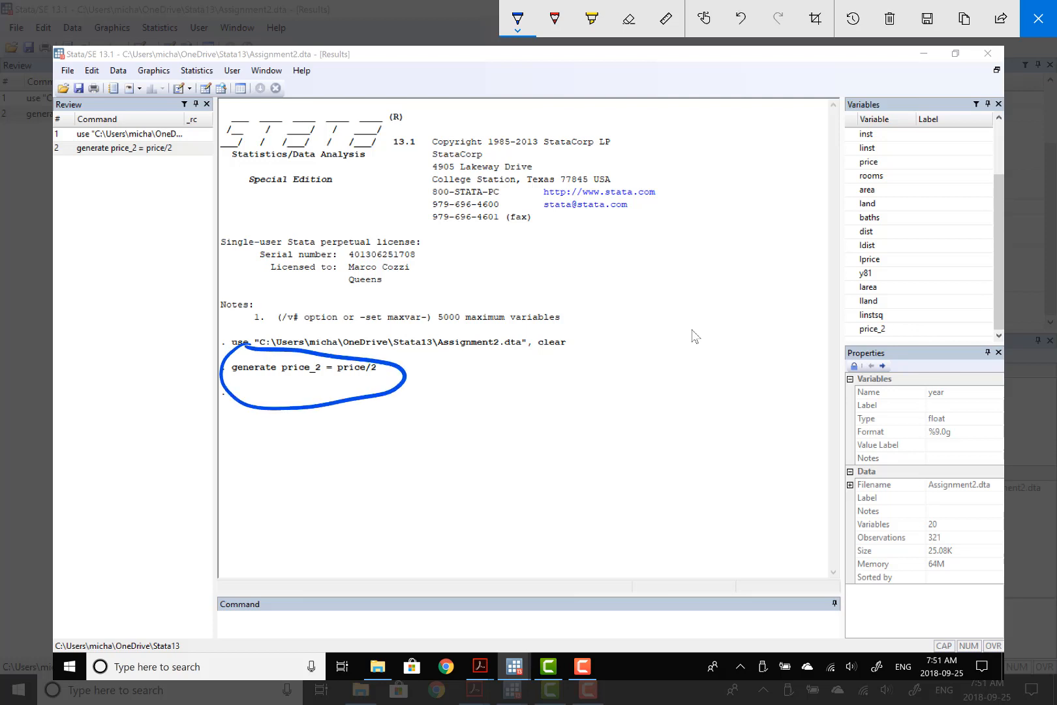
{"action": "mouse_move", "coordinate": [283, 560]}
{"action": "left_mouse_down"}
{"action": "mouse_move", "coordinate": [278, 610]}
{"action": "mouse_move", "coordinate": [288, 612]}
{"action": "left_mouse_up"}
{"action": "mouse_move", "coordinate": [101, 129]}
{"action": "left_mouse_down"}
{"action": "mouse_move", "coordinate": [64, 186]}
{"action": "mouse_move", "coordinate": [222, 140]}
{"action": "mouse_move", "coordinate": [117, 131]}
{"action": "left_mouse_up"}
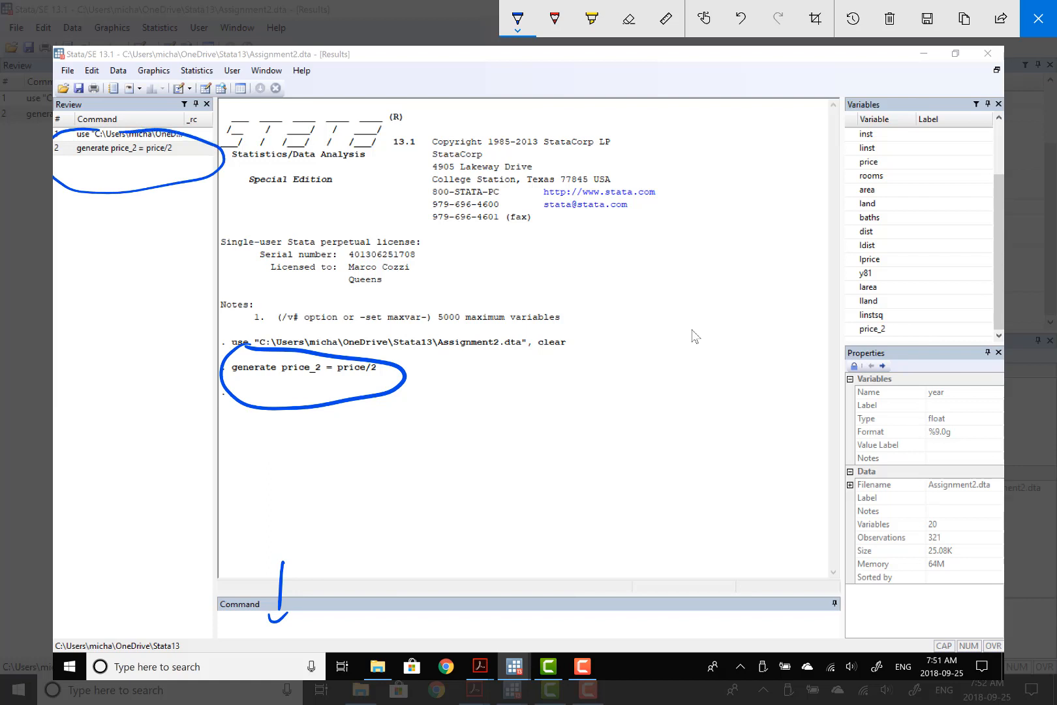
{"action": "mouse_move", "coordinate": [898, 311]}
{"action": "left_mouse_down"}
{"action": "mouse_move", "coordinate": [889, 313]}
{"action": "mouse_move", "coordinate": [916, 331]}
{"action": "mouse_move", "coordinate": [872, 314]}
{"action": "left_mouse_up"}
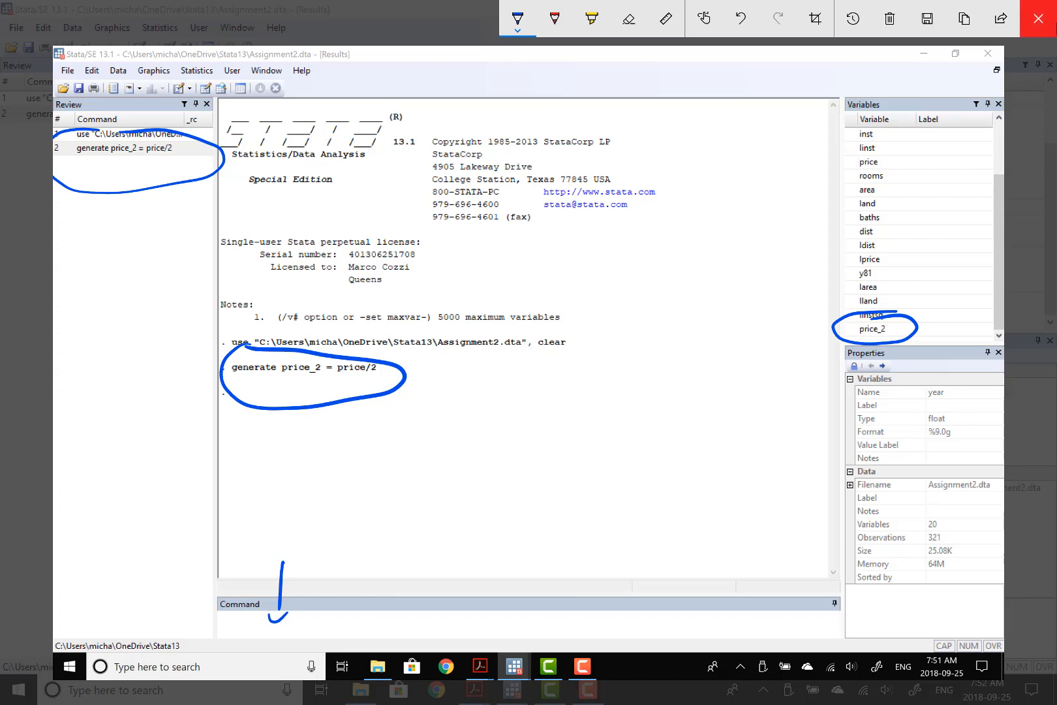
{"action": "left_click", "coordinate": [1041, 26]}
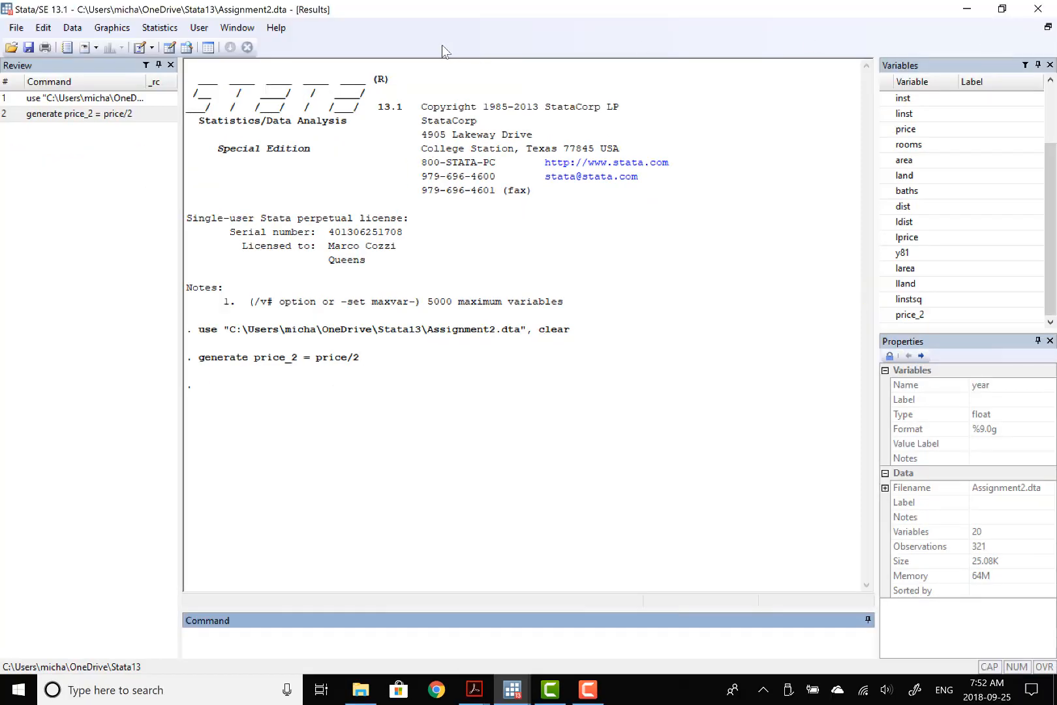
Browse the dataset, compare the price and price_2 values of the first observation, and close the Data Editor
{"action": "left_click", "coordinate": [187, 48]}
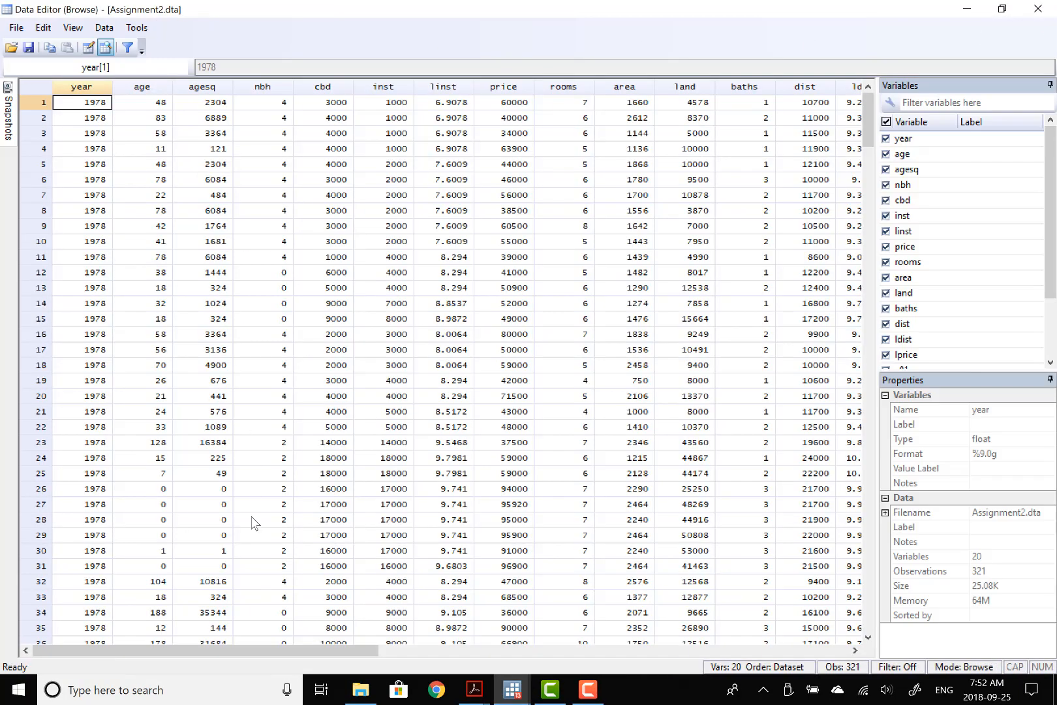
{"action": "left_click_drag", "start_coordinate": [271, 651], "coordinate": [564, 672]}
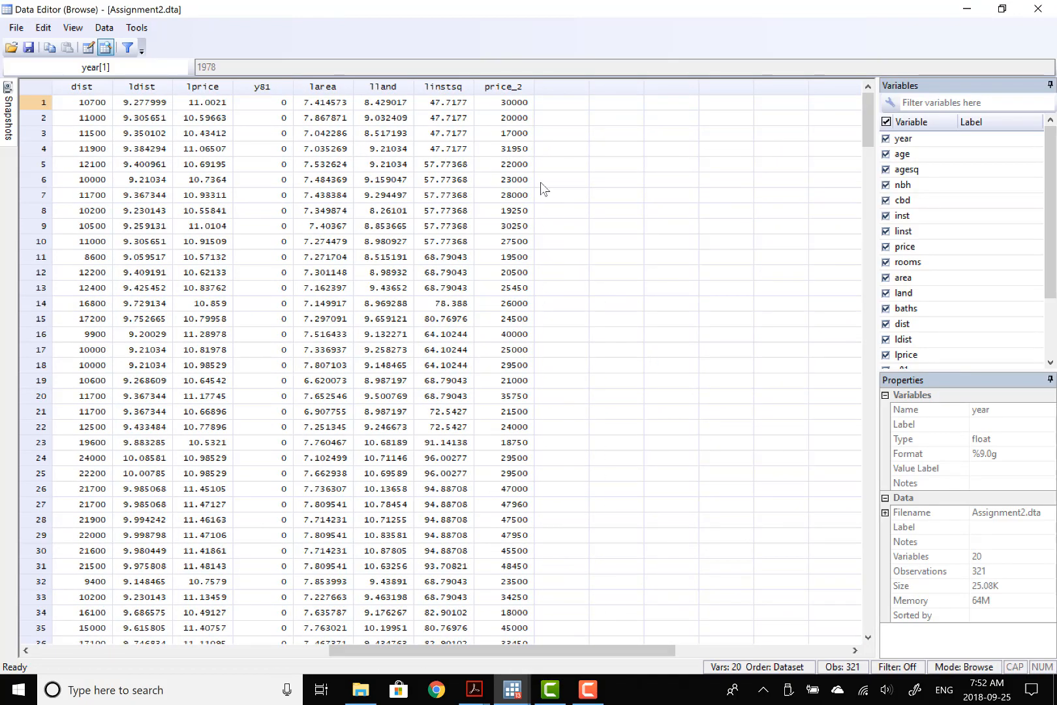
{"action": "left_click", "coordinate": [508, 89]}
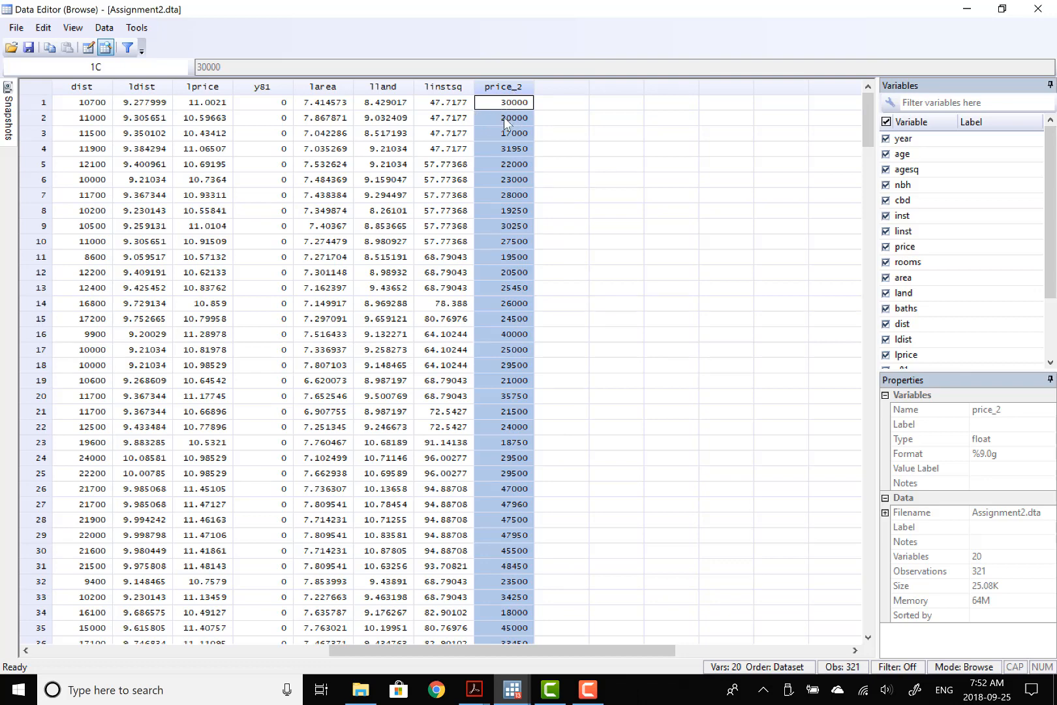
{"action": "left_click", "coordinate": [445, 181]}
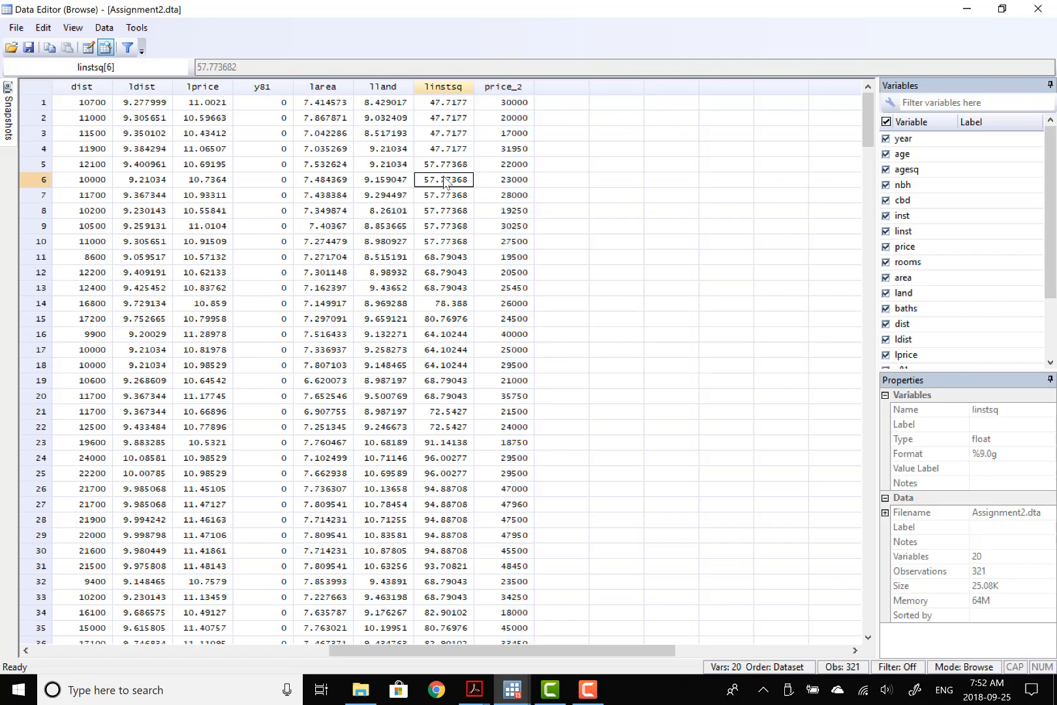
{"action": "left_click_drag", "start_coordinate": [527, 649], "coordinate": [327, 645]}
{"action": "left_click", "coordinate": [280, 105]}
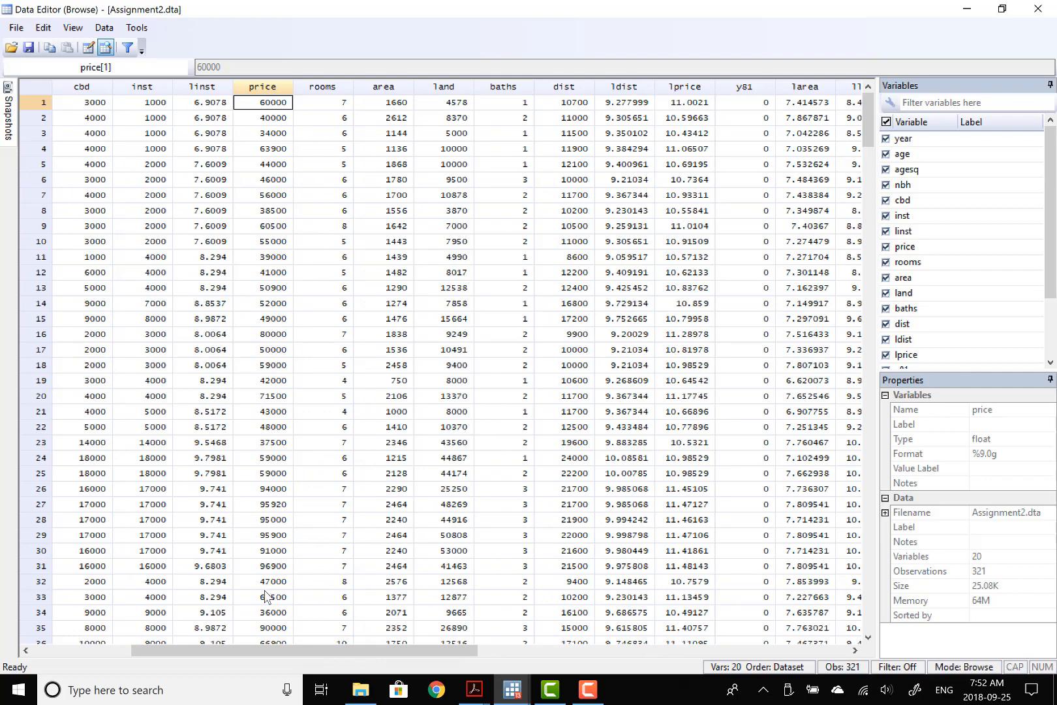
{"action": "left_click_drag", "start_coordinate": [260, 650], "coordinate": [534, 638]}
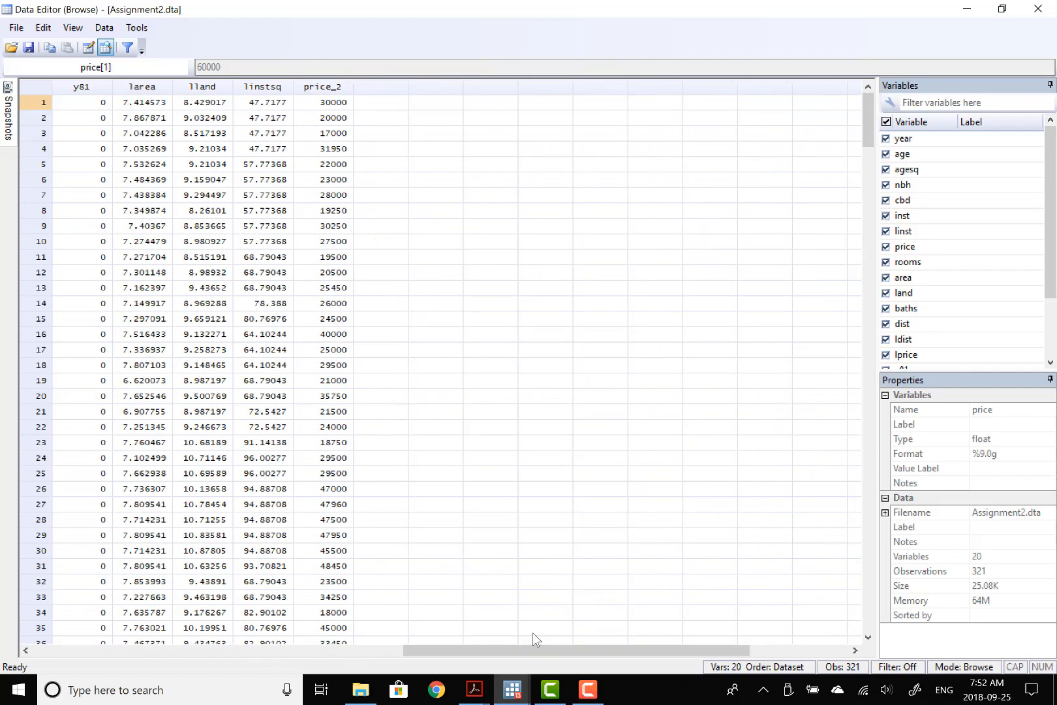
{"action": "left_click", "coordinate": [331, 106]}
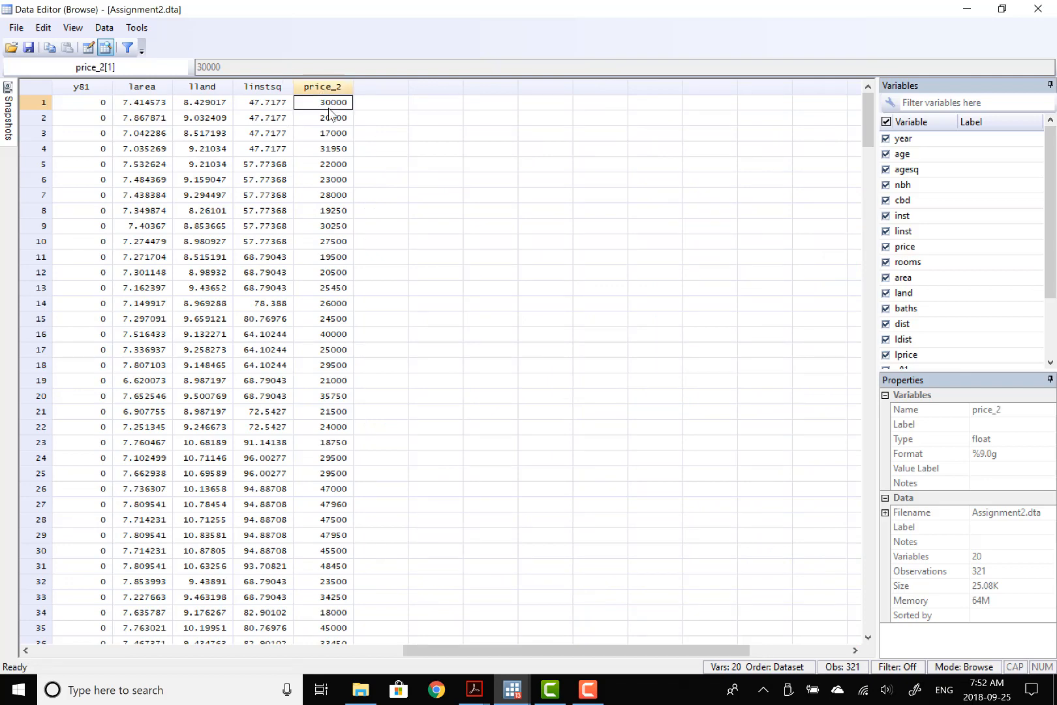
{"action": "left_click", "coordinate": [1038, 9]}
{"action": "left_click", "coordinate": [585, 691]}
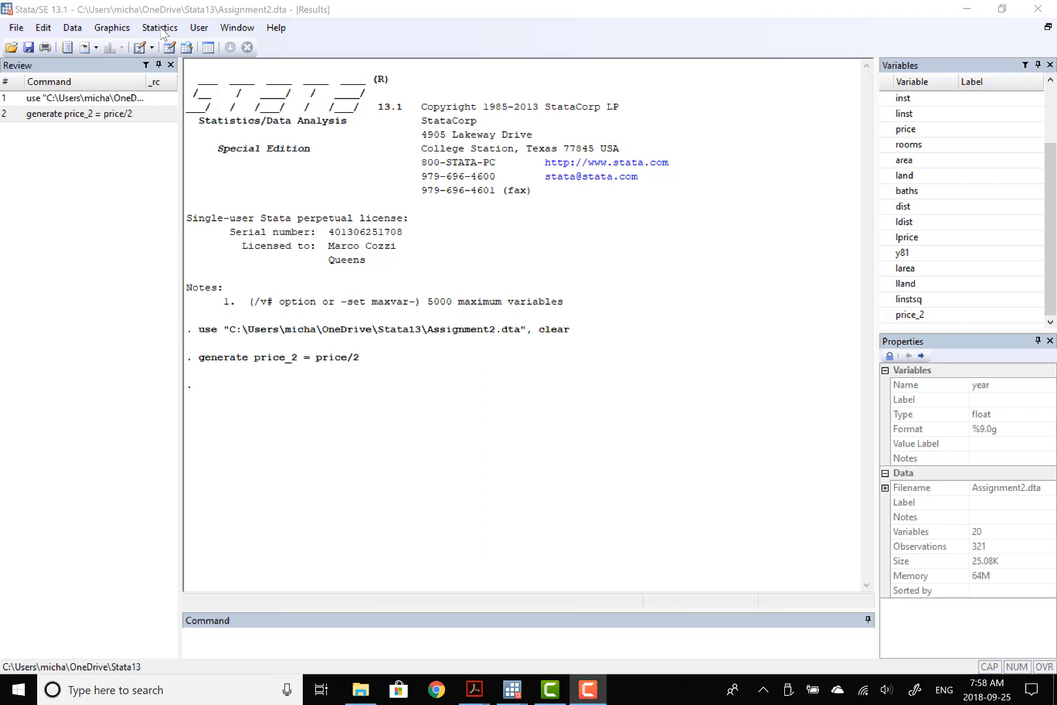
Set up summary statistics for the variables price, rooms and baths with additional statistics displayed
{"action": "left_click", "coordinate": [160, 28]}
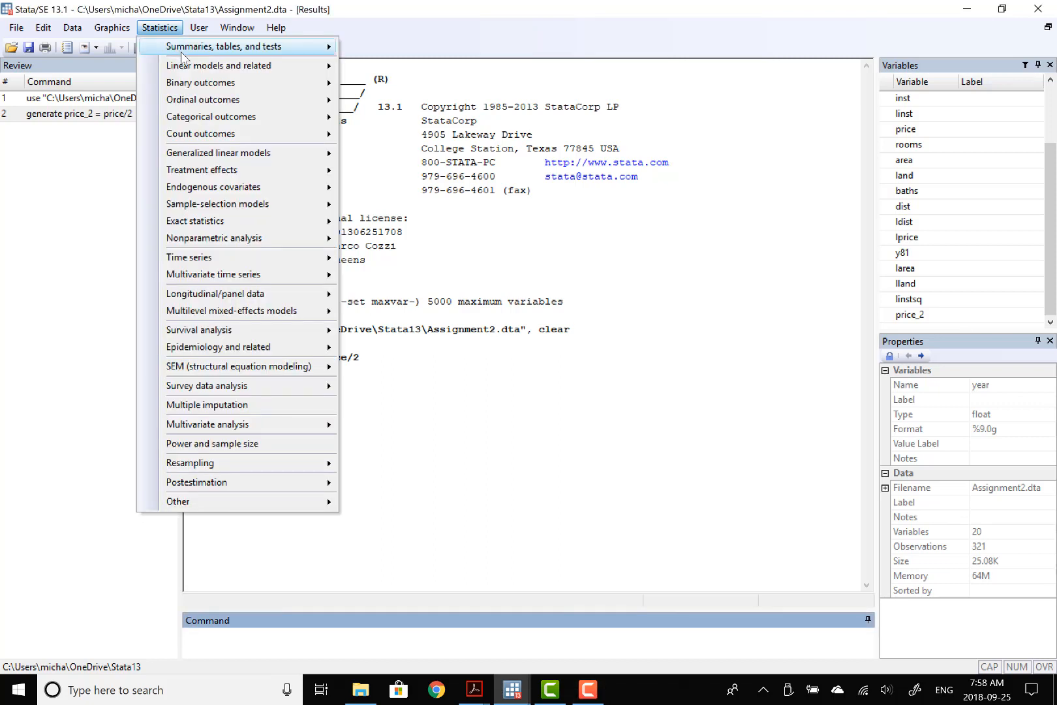
{"action": "mouse_move", "coordinate": [182, 55]}
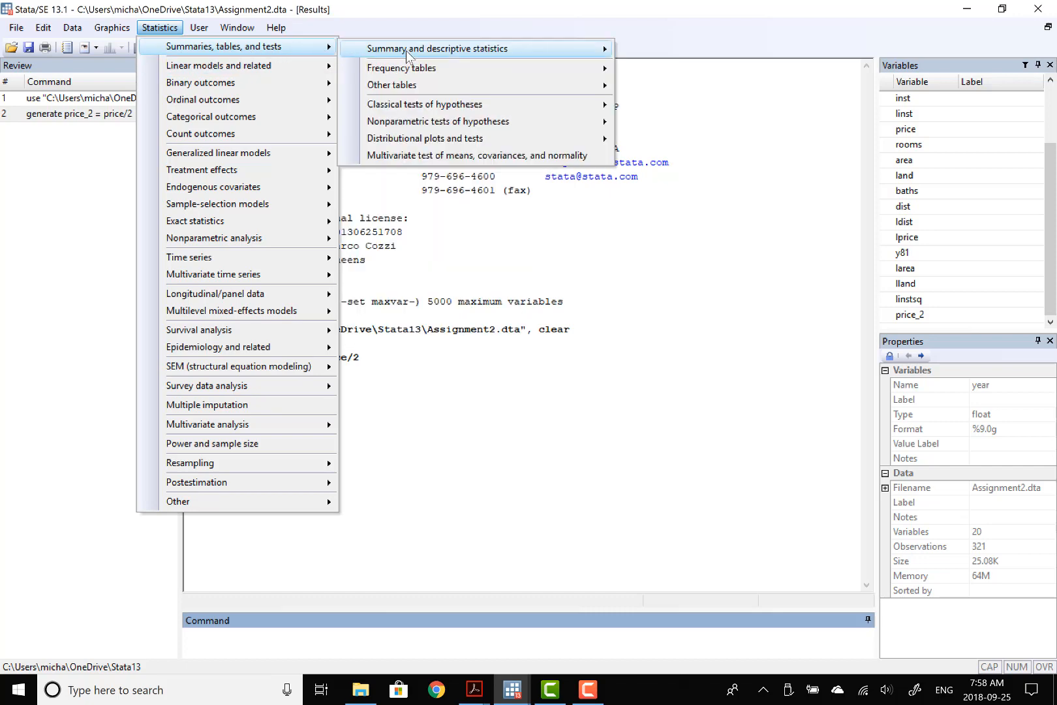
{"action": "mouse_move", "coordinate": [408, 55]}
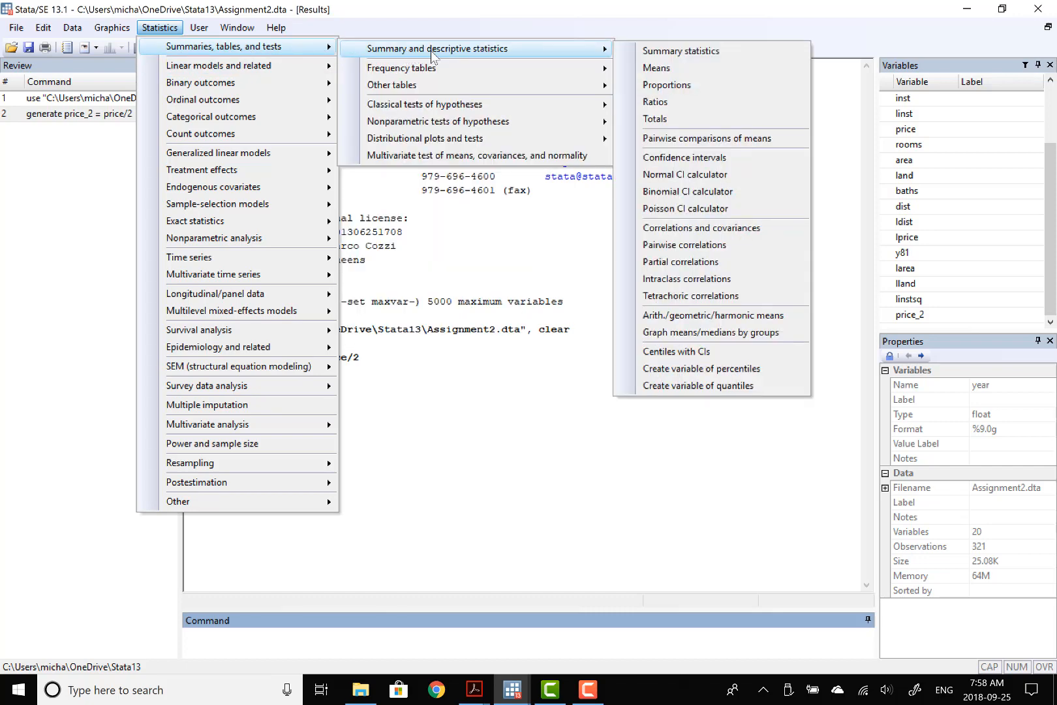
{"action": "left_click", "coordinate": [678, 60]}
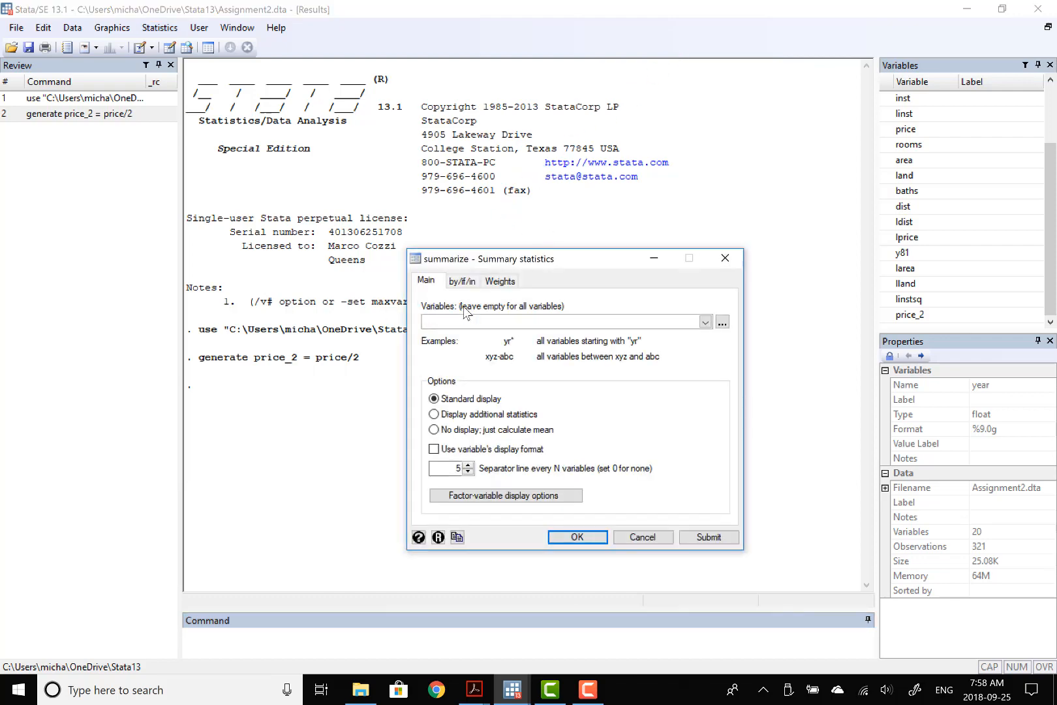
{"action": "left_click_drag", "start_coordinate": [511, 246], "coordinate": [466, 214]}
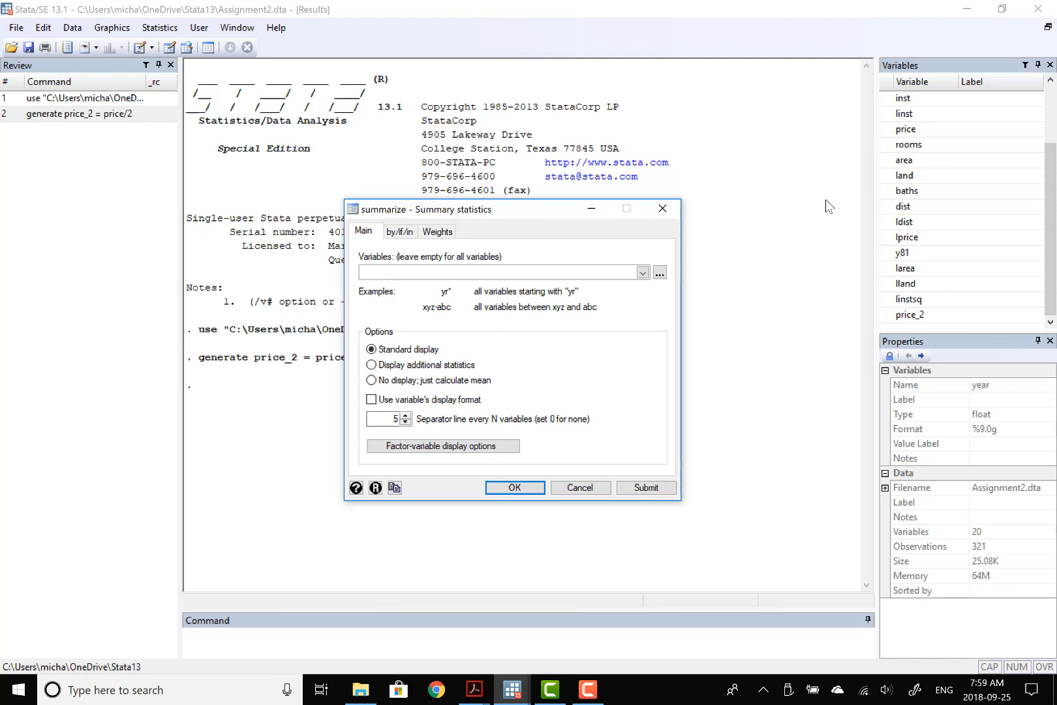
{"action": "type", "text": "price rooms baths"}
{"action": "left_click", "coordinate": [372, 366]}
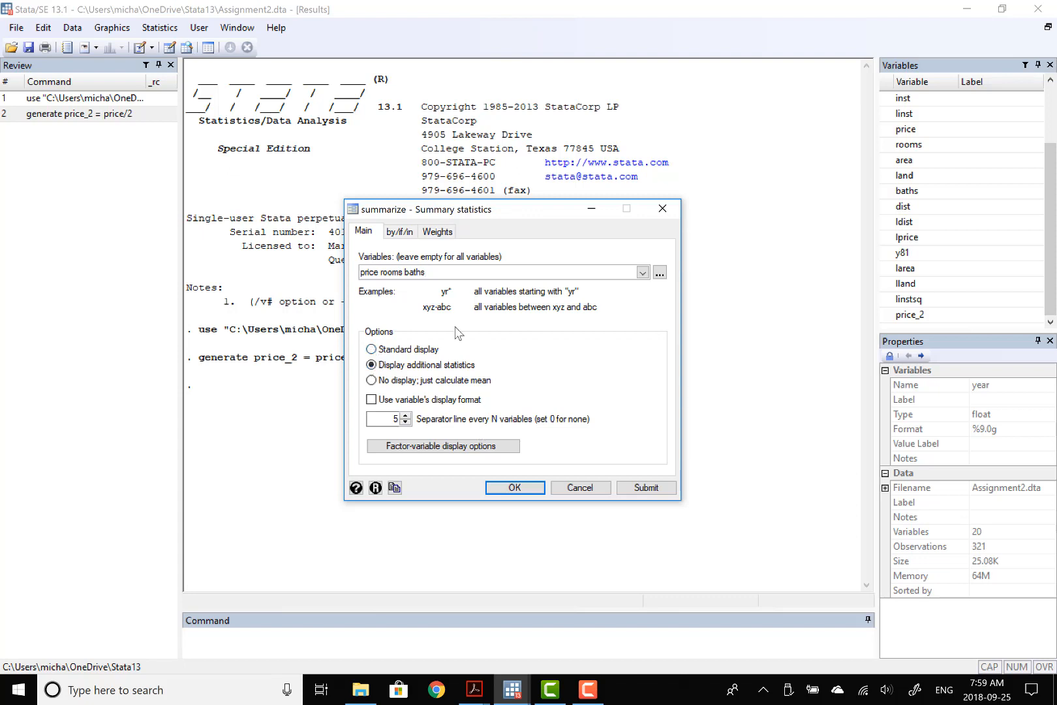
Review the grouping and if-expression options without setting any, and run the summary statistics through to the end of the output
{"action": "left_click", "coordinate": [400, 232]}
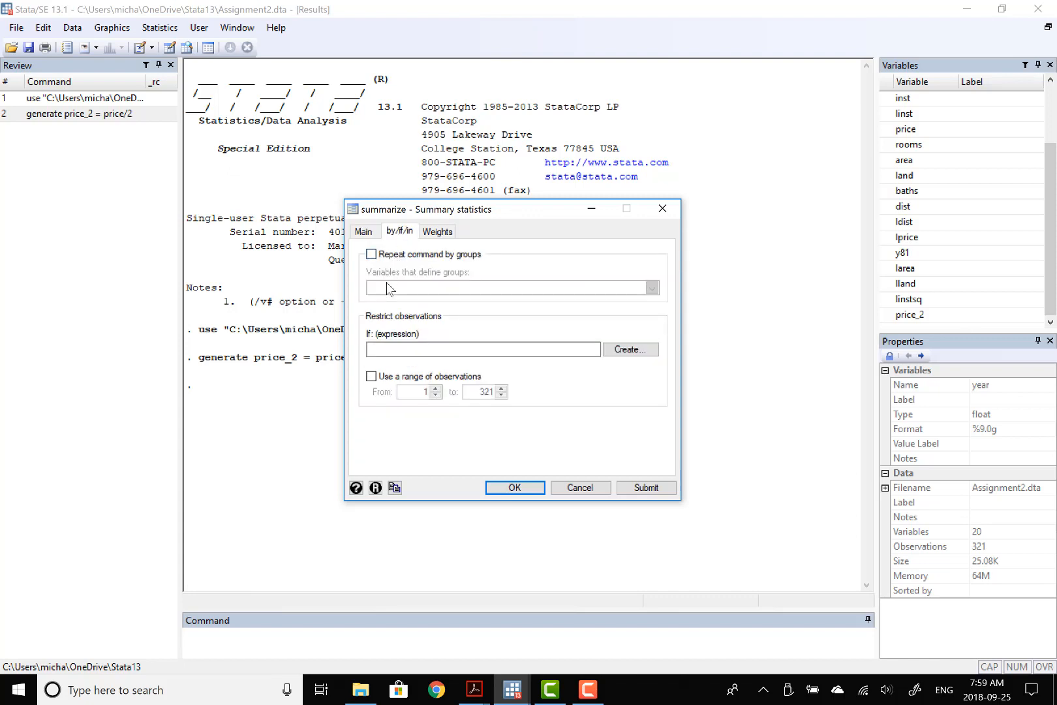
{"action": "left_click", "coordinate": [384, 350]}
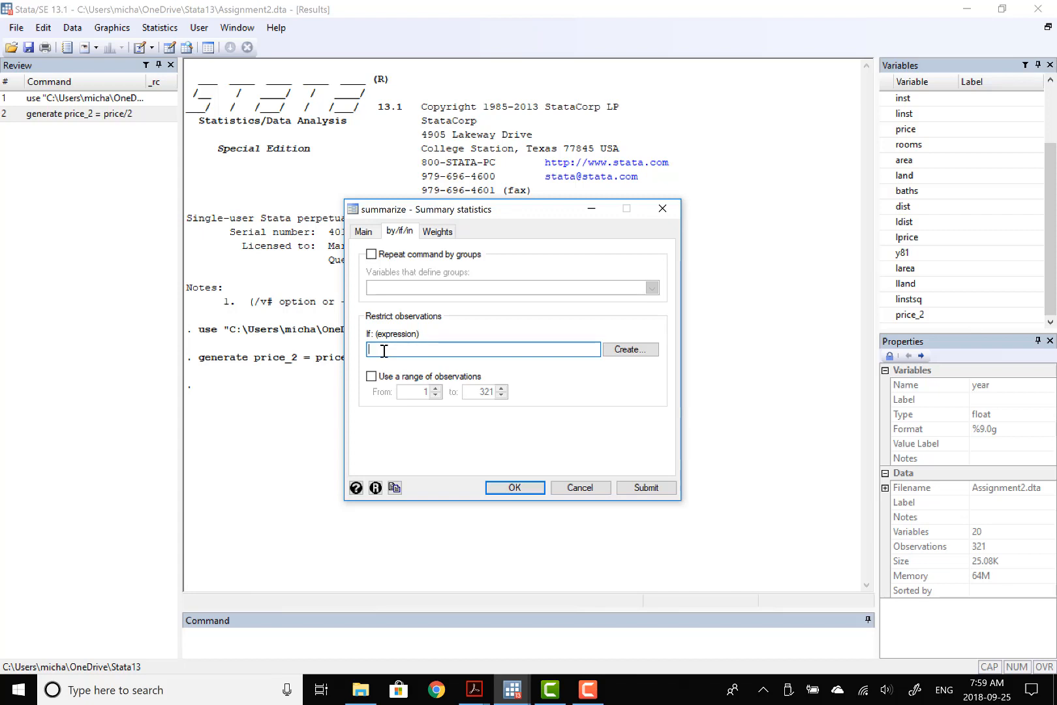
{"action": "left_click", "coordinate": [361, 233]}
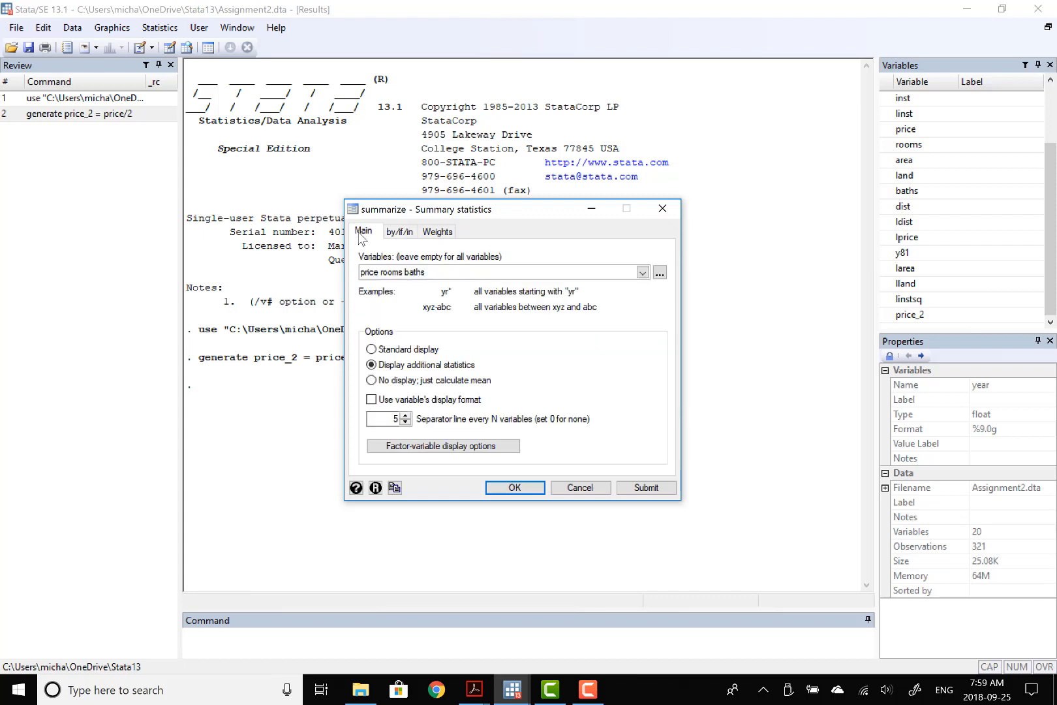
{"action": "left_click", "coordinate": [399, 233]}
{"action": "left_click", "coordinate": [361, 232]}
{"action": "left_click", "coordinate": [515, 488]}
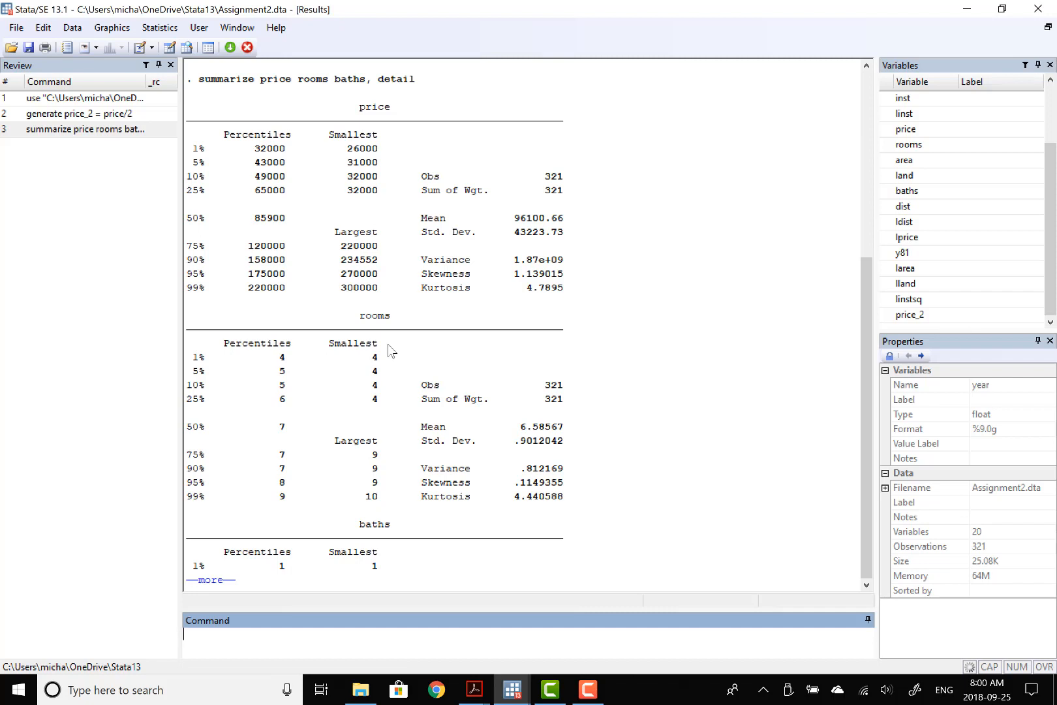
{"action": "left_click", "coordinate": [206, 582]}
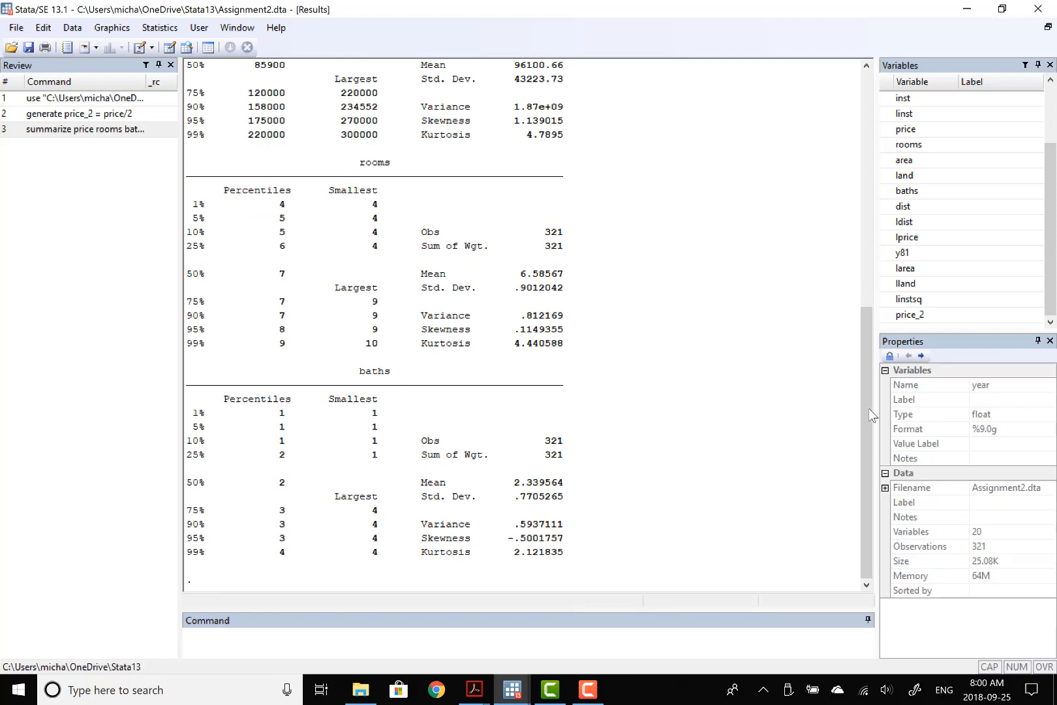
Capture a screen sketch of the price statistics, circle the summarize command, and underline the command area and the price heading
{"action": "left_click_drag", "start_coordinate": [871, 414], "coordinate": [859, 274]}
{"action": "key", "text": "super+w"}
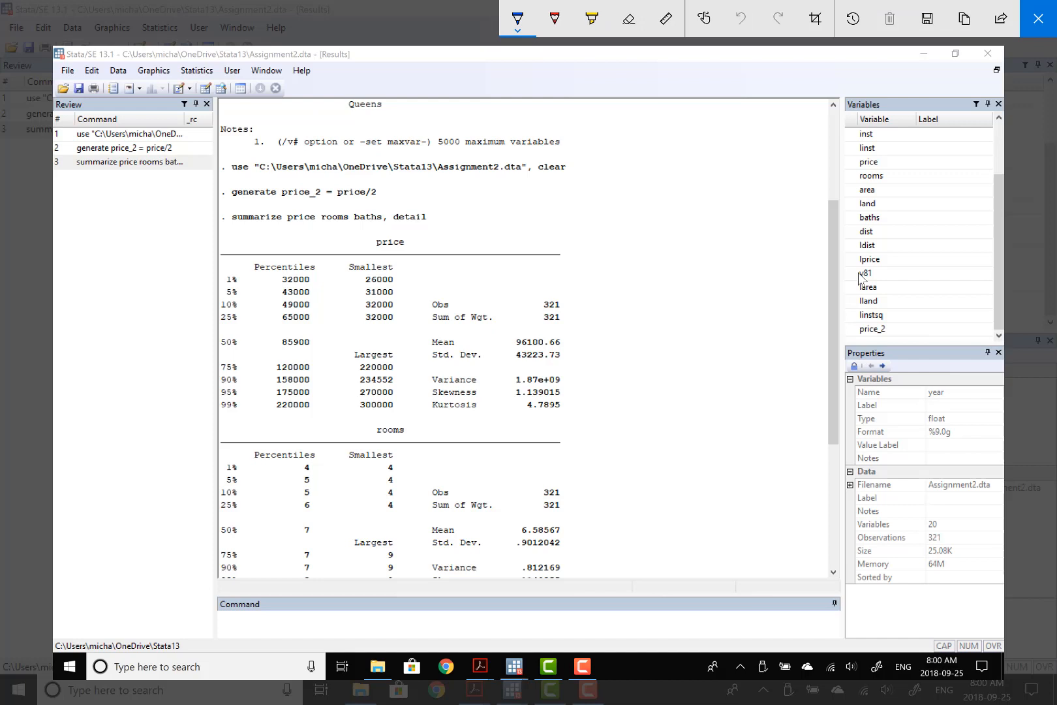
{"action": "mouse_move", "coordinate": [251, 197]}
{"action": "left_mouse_down"}
{"action": "mouse_move", "coordinate": [221, 218]}
{"action": "mouse_move", "coordinate": [355, 238]}
{"action": "mouse_move", "coordinate": [446, 210]}
{"action": "mouse_move", "coordinate": [249, 199]}
{"action": "left_mouse_up"}
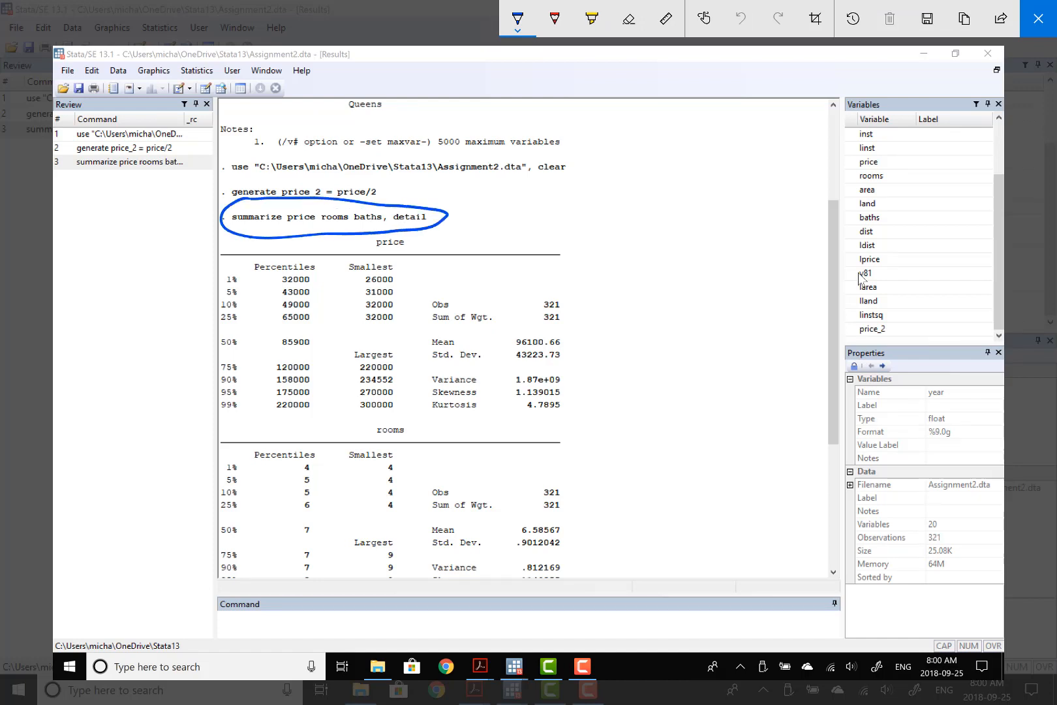
{"action": "left_click_drag", "start_coordinate": [249, 625], "coordinate": [378, 621]}
{"action": "left_click_drag", "start_coordinate": [376, 248], "coordinate": [404, 246]}
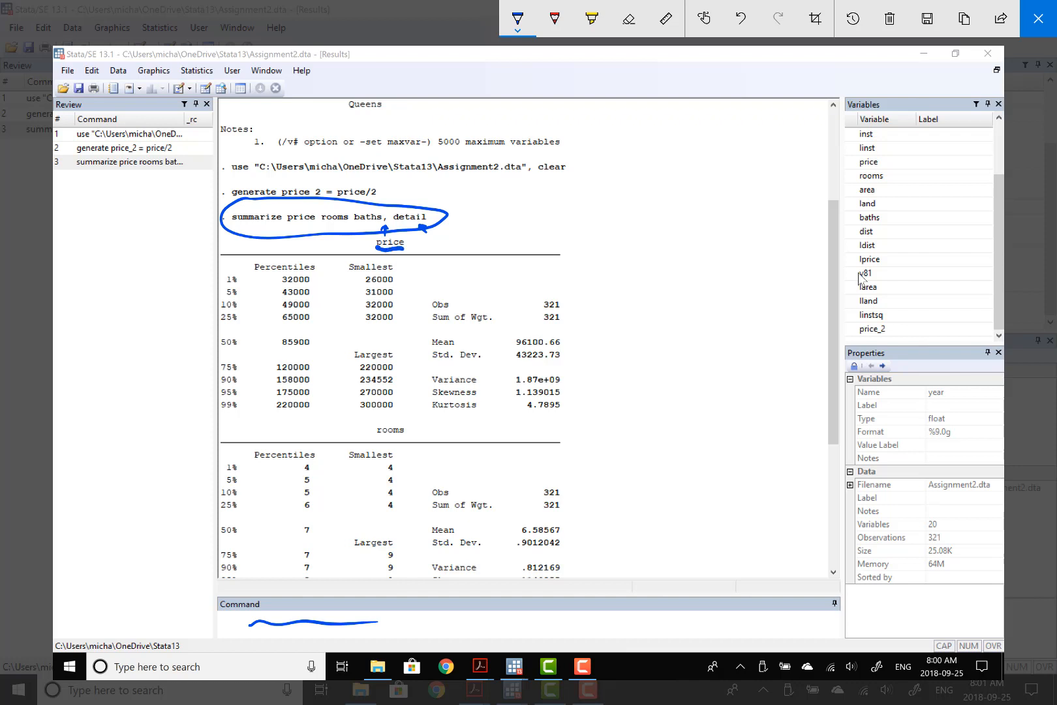
Mark the observations, mean, standard deviation and variance, skewness and kurtosis of price on the sketch
{"action": "mouse_move", "coordinate": [590, 305]}
{"action": "left_mouse_down"}
{"action": "mouse_move", "coordinate": [570, 305]}
{"action": "mouse_move", "coordinate": [577, 313]}
{"action": "left_mouse_up"}
{"action": "mouse_move", "coordinate": [588, 340]}
{"action": "left_mouse_down"}
{"action": "mouse_move", "coordinate": [568, 342]}
{"action": "mouse_move", "coordinate": [579, 347]}
{"action": "left_mouse_up"}
{"action": "mouse_move", "coordinate": [567, 356]}
{"action": "left_mouse_down"}
{"action": "mouse_move", "coordinate": [562, 379]}
{"action": "mouse_move", "coordinate": [574, 353]}
{"action": "mouse_move", "coordinate": [587, 393]}
{"action": "mouse_move", "coordinate": [569, 392]}
{"action": "mouse_move", "coordinate": [586, 404]}
{"action": "left_mouse_up"}
{"action": "left_click_drag", "start_coordinate": [576, 397], "coordinate": [569, 404]}
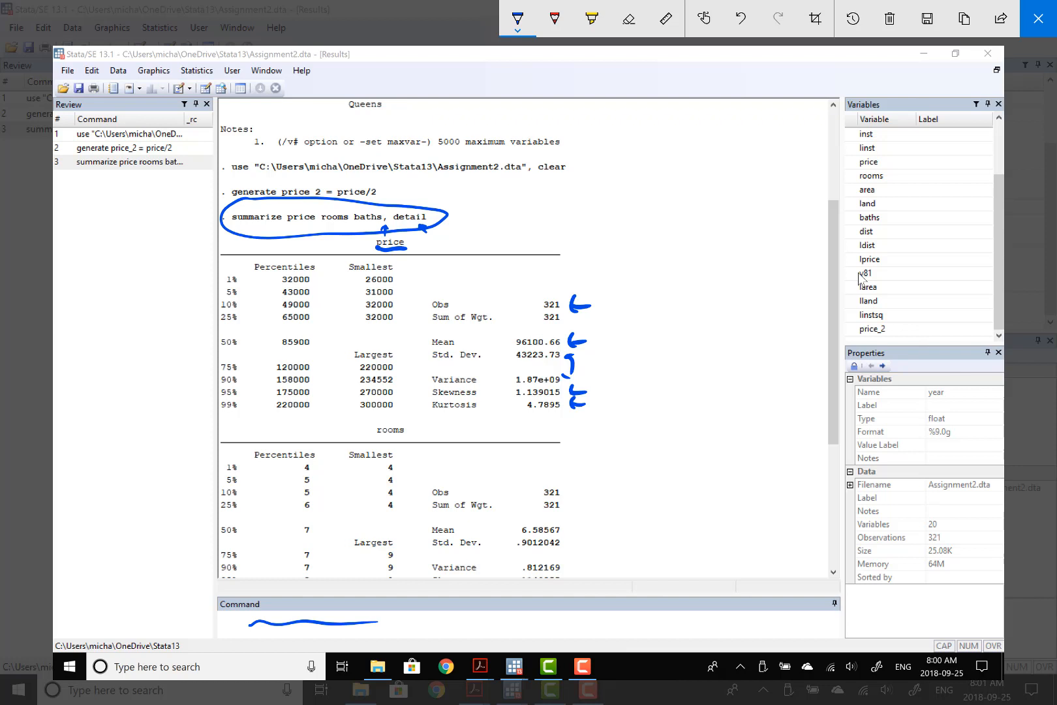
Mark the 1% and 50% percentiles and the smallest and largest values of price, and close the sketch
{"action": "left_click_drag", "start_coordinate": [315, 278], "coordinate": [326, 279]}
{"action": "left_click_drag", "start_coordinate": [318, 342], "coordinate": [325, 342]}
{"action": "mouse_move", "coordinate": [403, 276]}
{"action": "left_mouse_down"}
{"action": "mouse_move", "coordinate": [404, 311]}
{"action": "mouse_move", "coordinate": [390, 284]}
{"action": "left_mouse_up"}
{"action": "left_click_drag", "start_coordinate": [358, 411], "coordinate": [400, 413]}
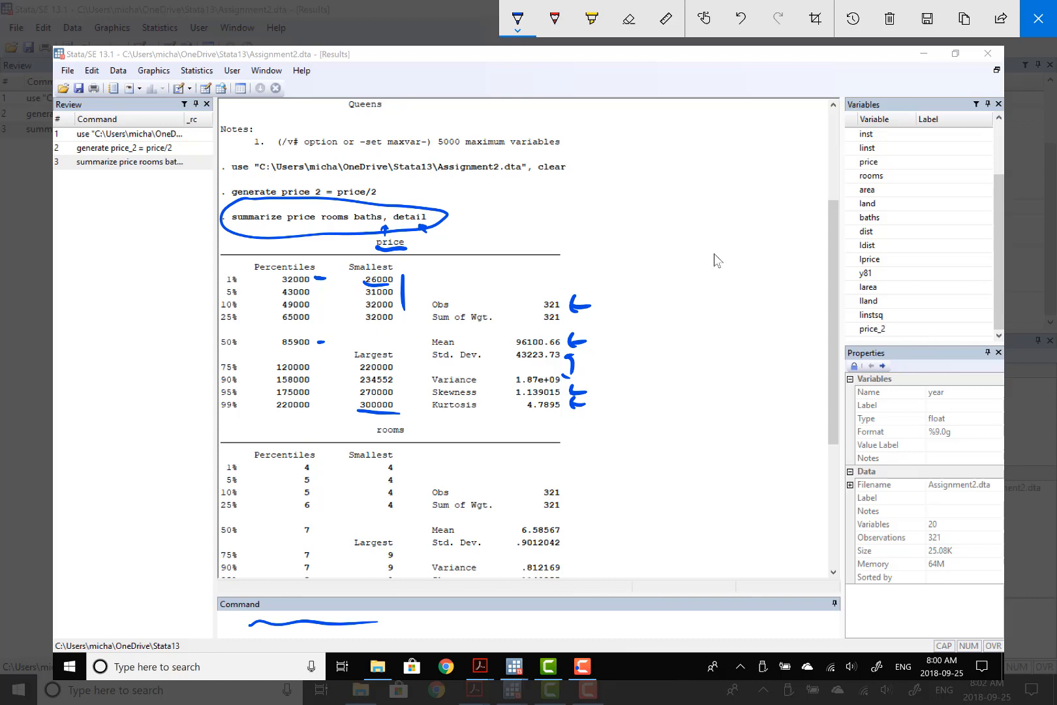
{"action": "left_click", "coordinate": [1038, 18]}
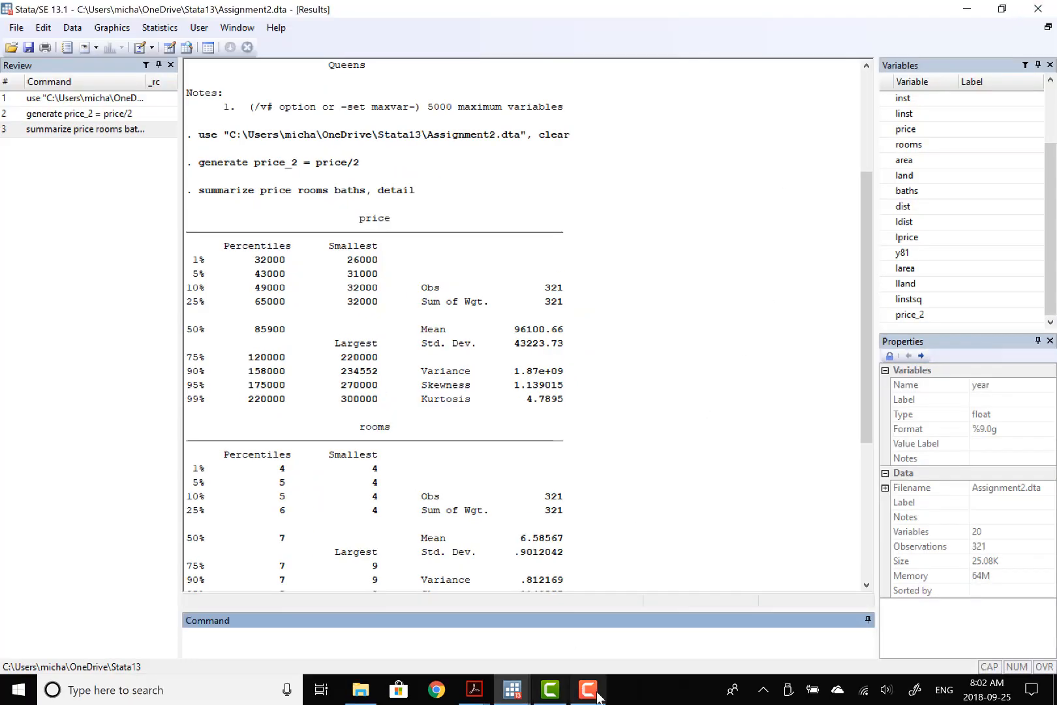
Examine the detailed summary statistics of rooms and baths in the results
{"action": "scroll", "coordinate": [616, 522], "scroll_direction": "down", "scroll_amount": 6}
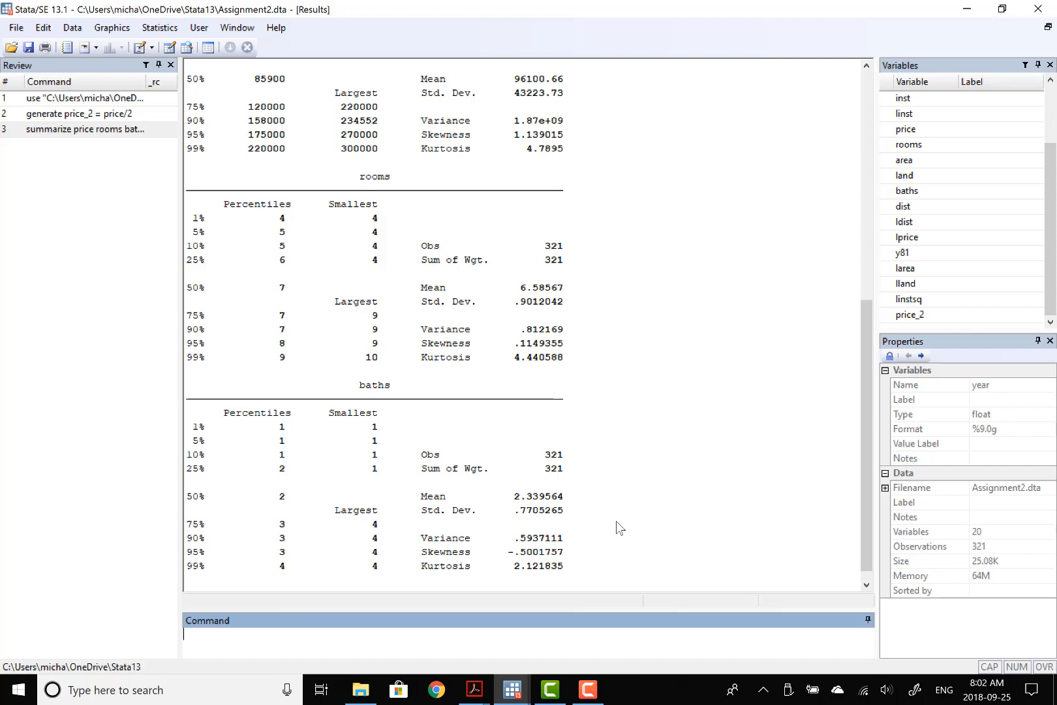
{"action": "scroll", "coordinate": [600, 296], "scroll_direction": "up", "scroll_amount": 2}
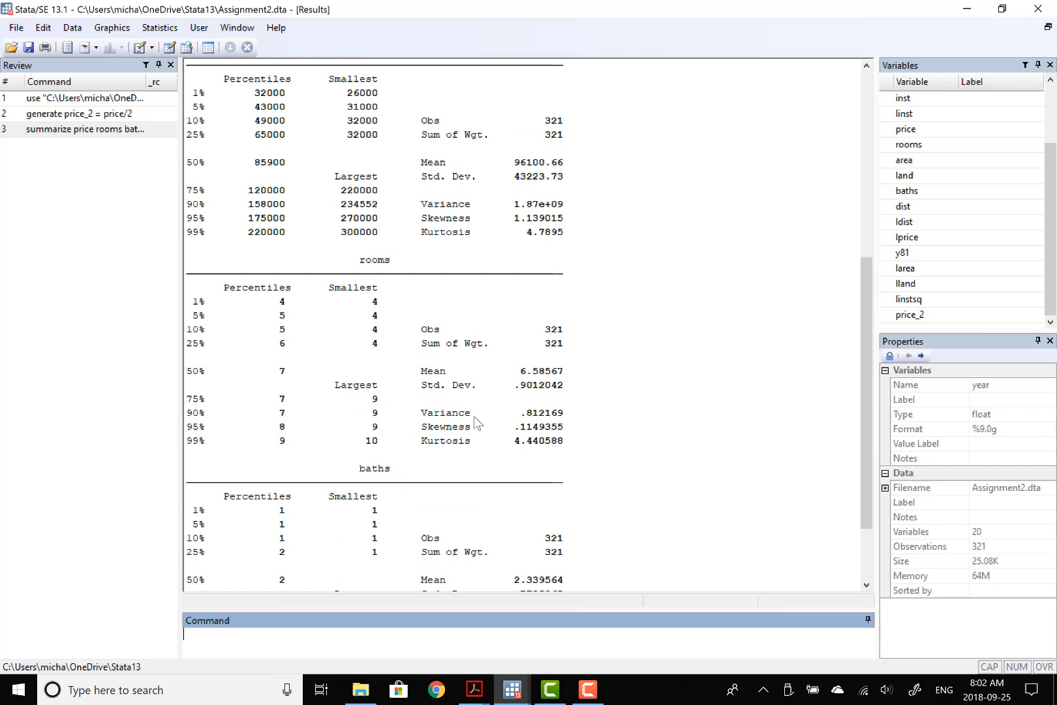
{"action": "scroll", "coordinate": [636, 376], "scroll_direction": "down", "scroll_amount": 3}
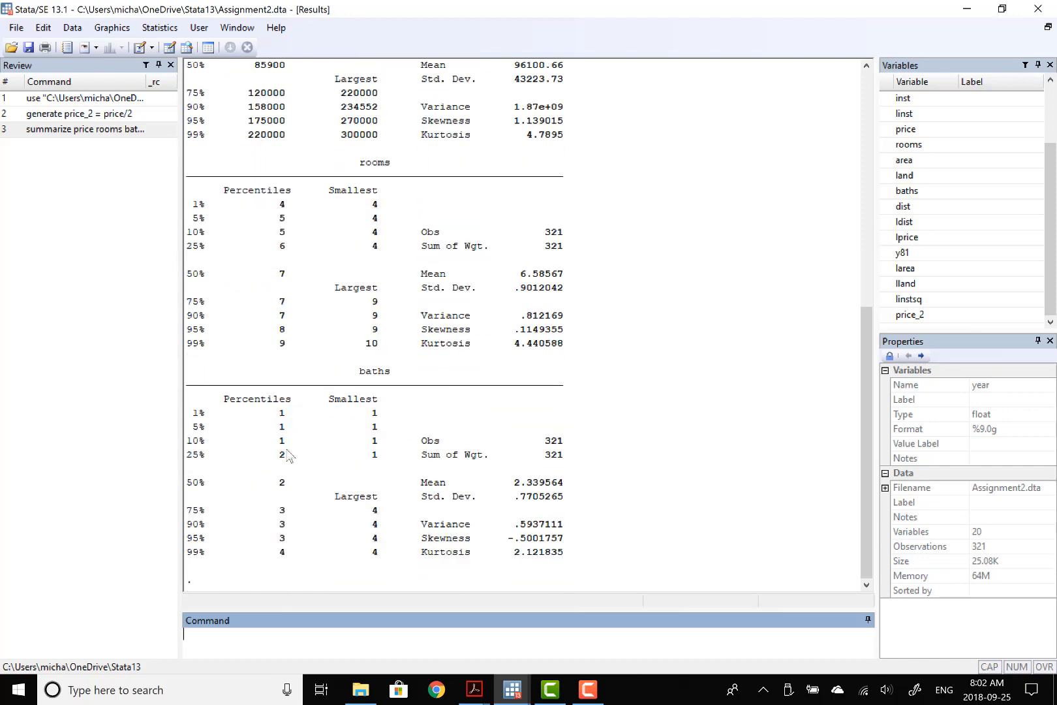
{"action": "left_click", "coordinate": [587, 690]}
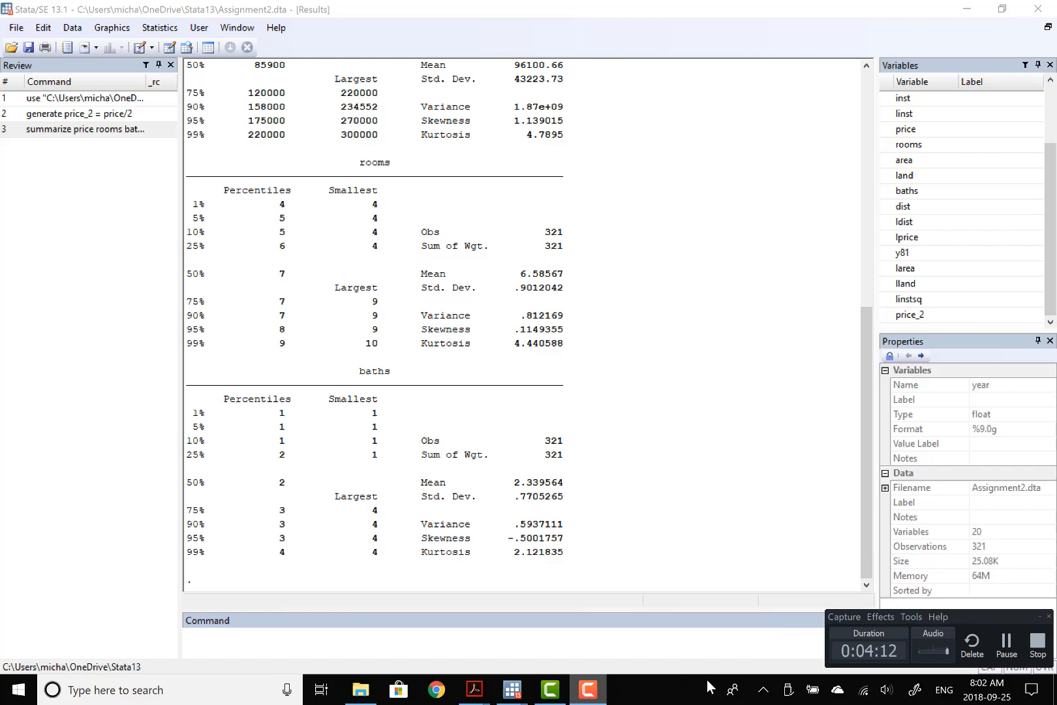
{"action": "left_click", "coordinate": [1037, 643]}
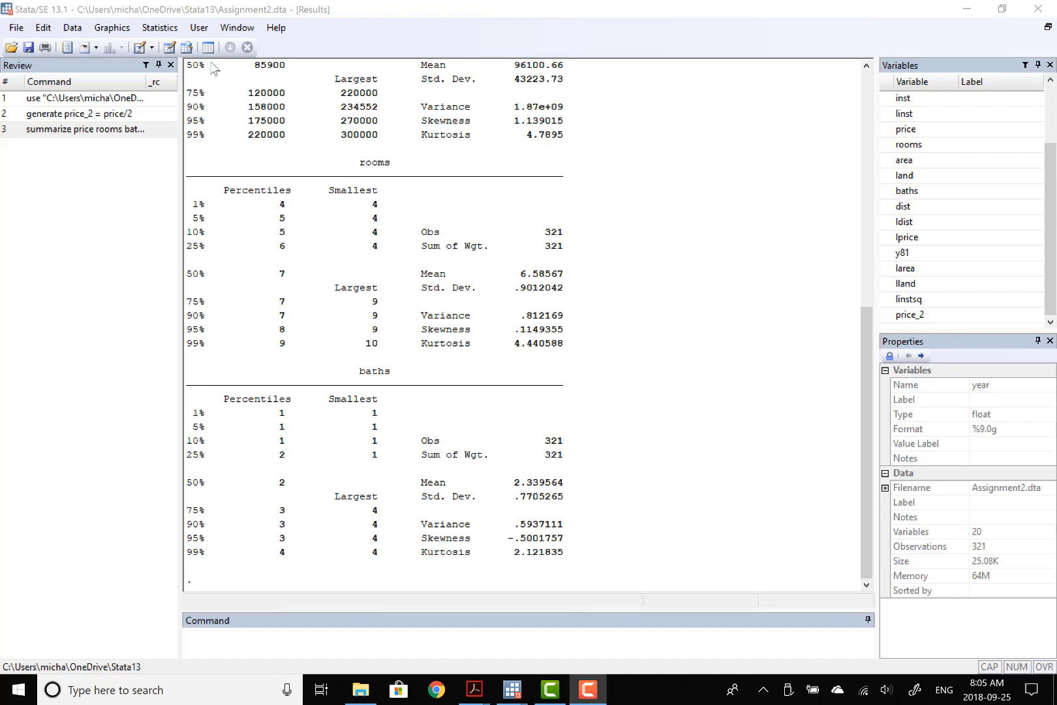
Set up a histogram for continuous data with price as the variable
{"action": "left_click", "coordinate": [111, 29]}
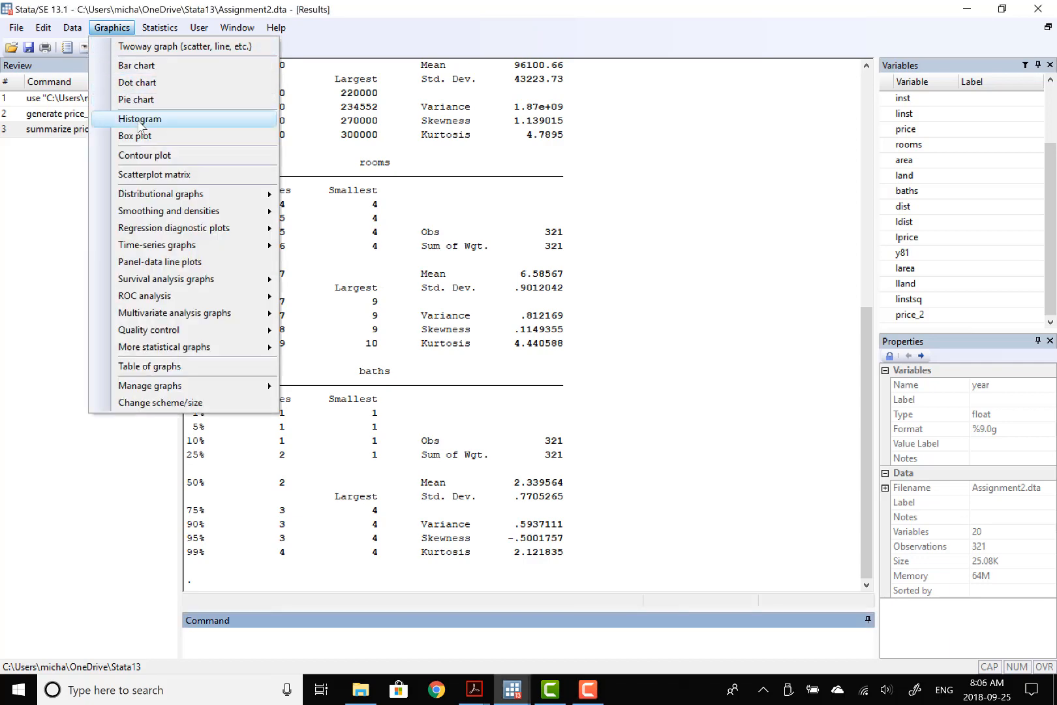
{"action": "left_click", "coordinate": [140, 121]}
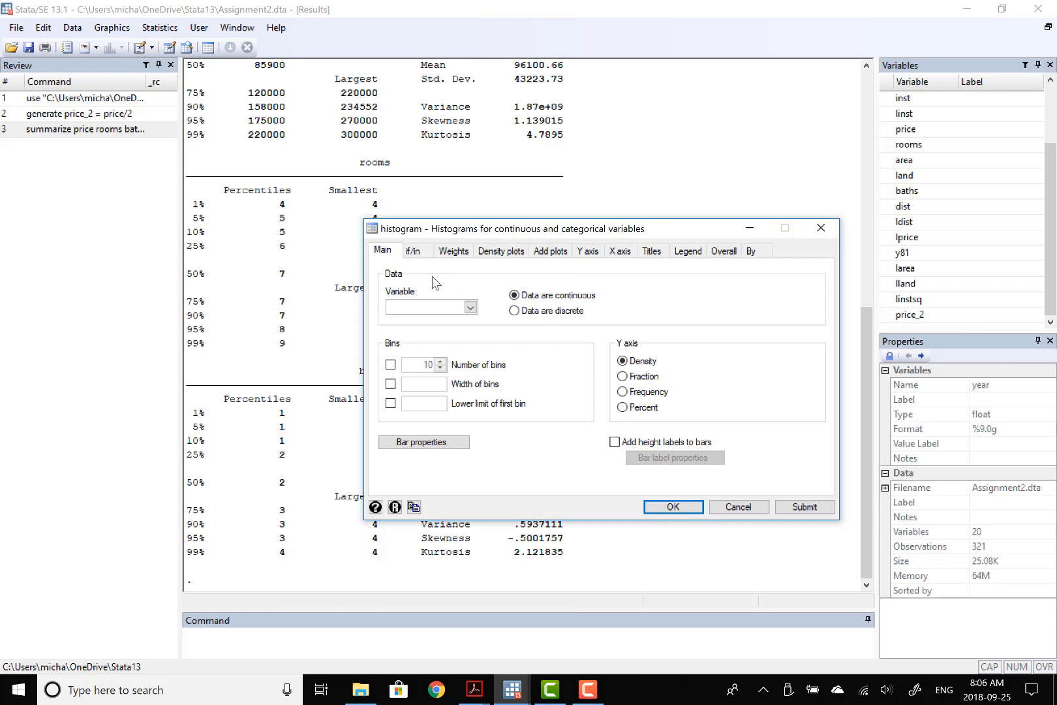
{"action": "left_click", "coordinate": [112, 28]}
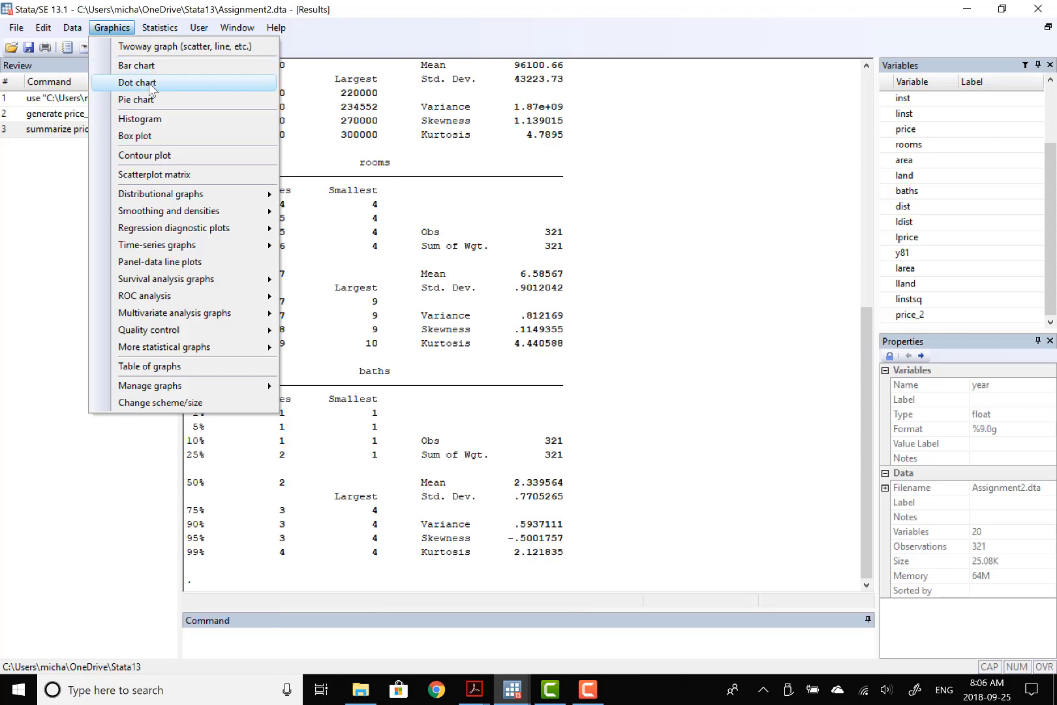
{"action": "left_click", "coordinate": [139, 119]}
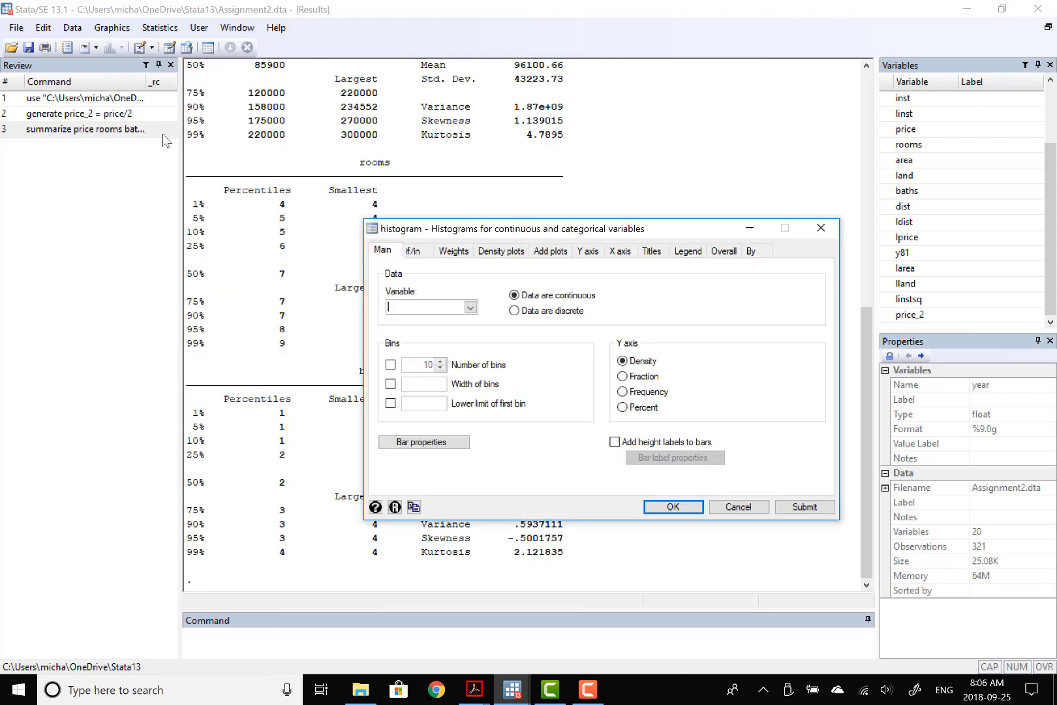
{"action": "left_click", "coordinate": [470, 307]}
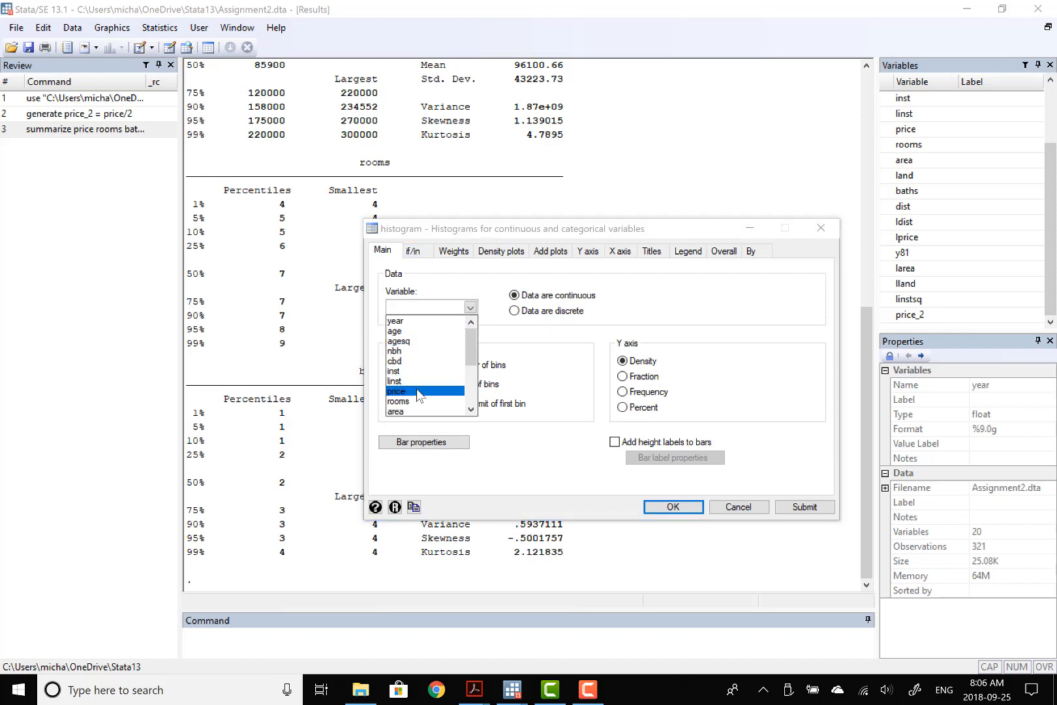
{"action": "left_click", "coordinate": [418, 392]}
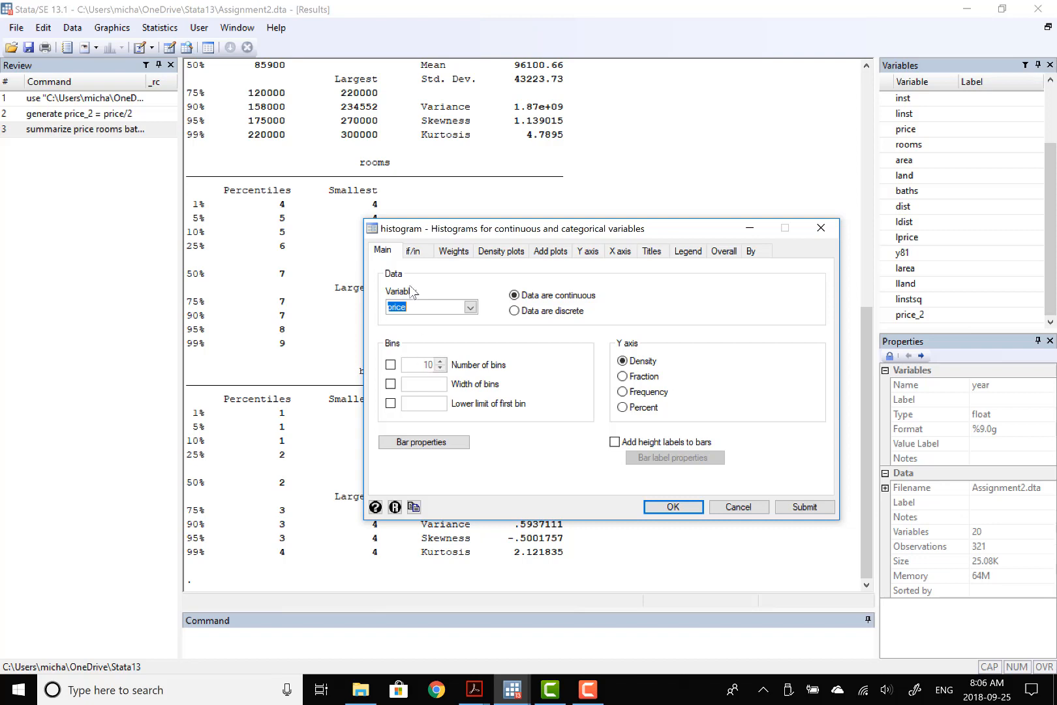
Add a normal-density plot to the price histogram and create the graph
{"action": "left_click", "coordinate": [415, 251]}
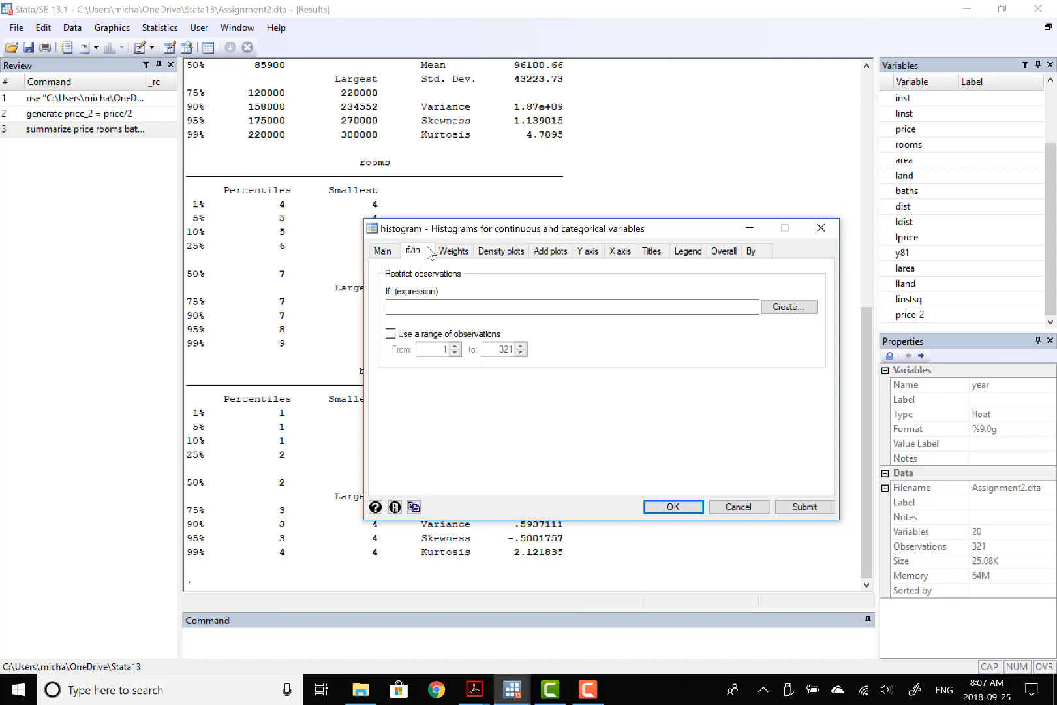
{"action": "left_click", "coordinate": [461, 252]}
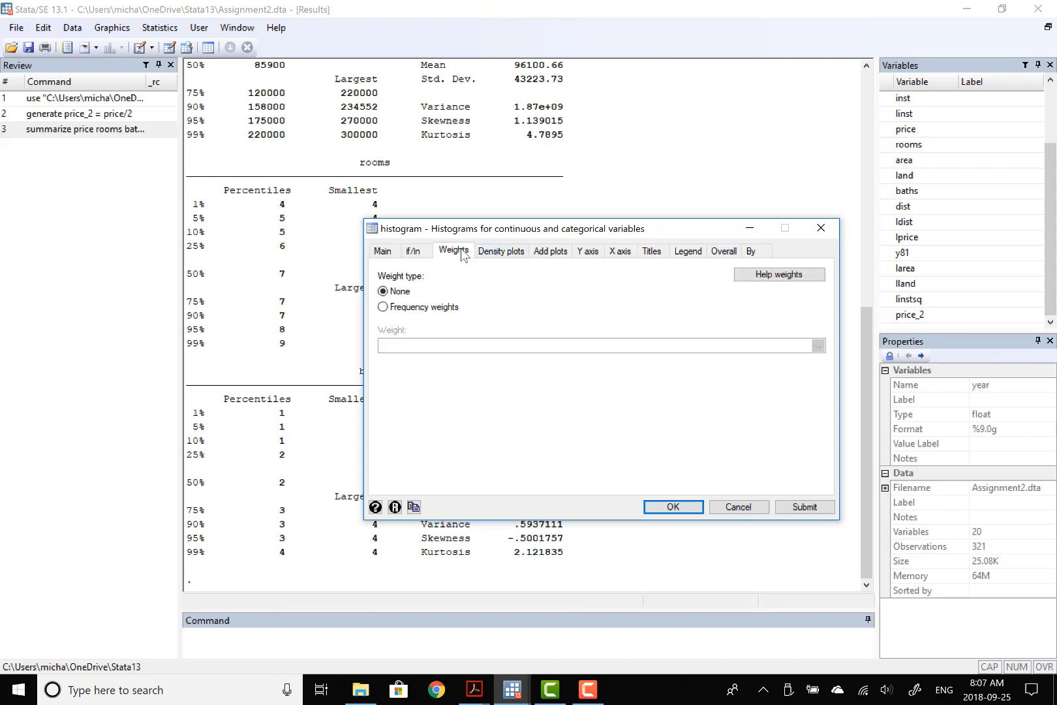
{"action": "left_click", "coordinate": [500, 252]}
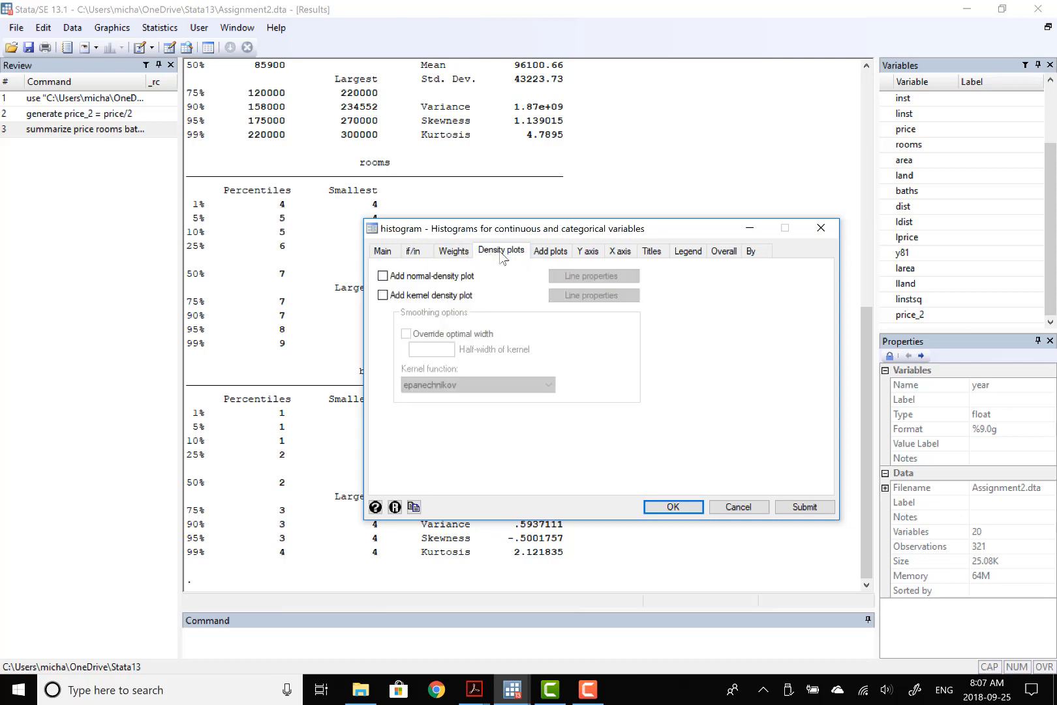
{"action": "left_click", "coordinate": [383, 276]}
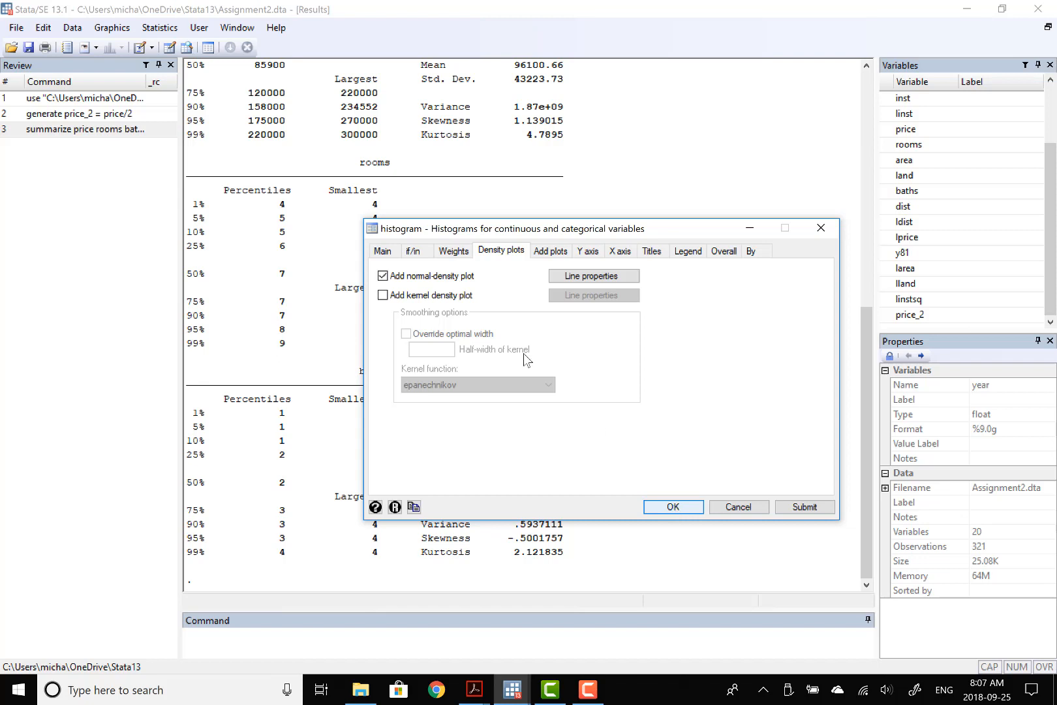
{"action": "left_click", "coordinate": [387, 255]}
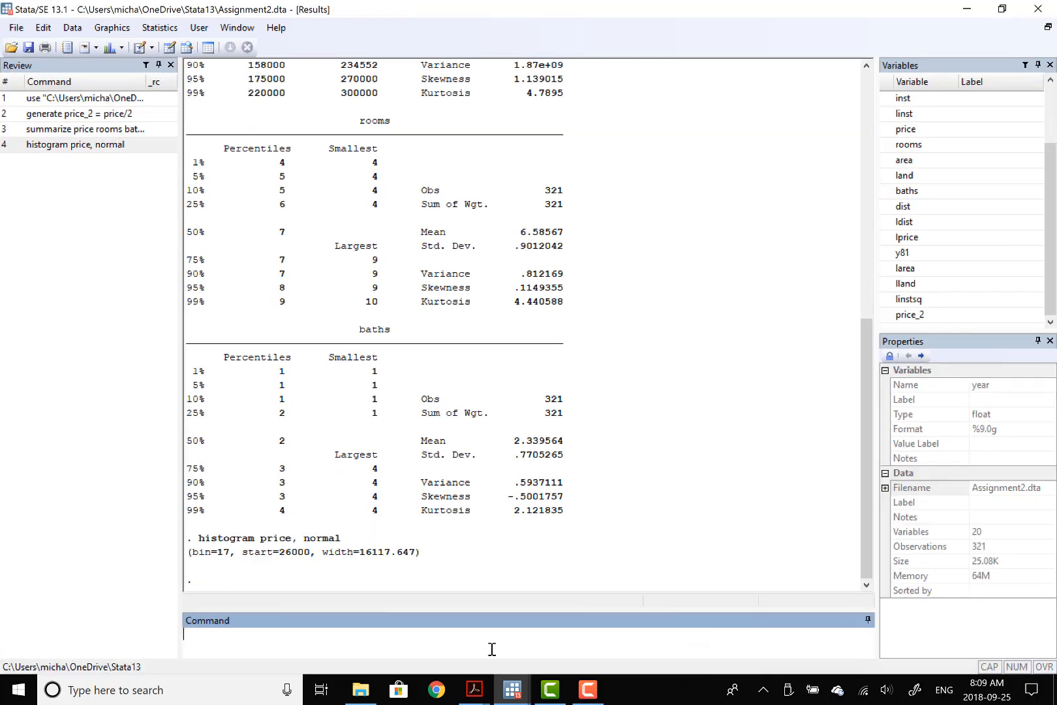
View the price histogram, and highlight its command "histogram price, normal" in the results
{"action": "mouse_move", "coordinate": [512, 690]}
{"action": "left_click", "coordinate": [662, 625]}
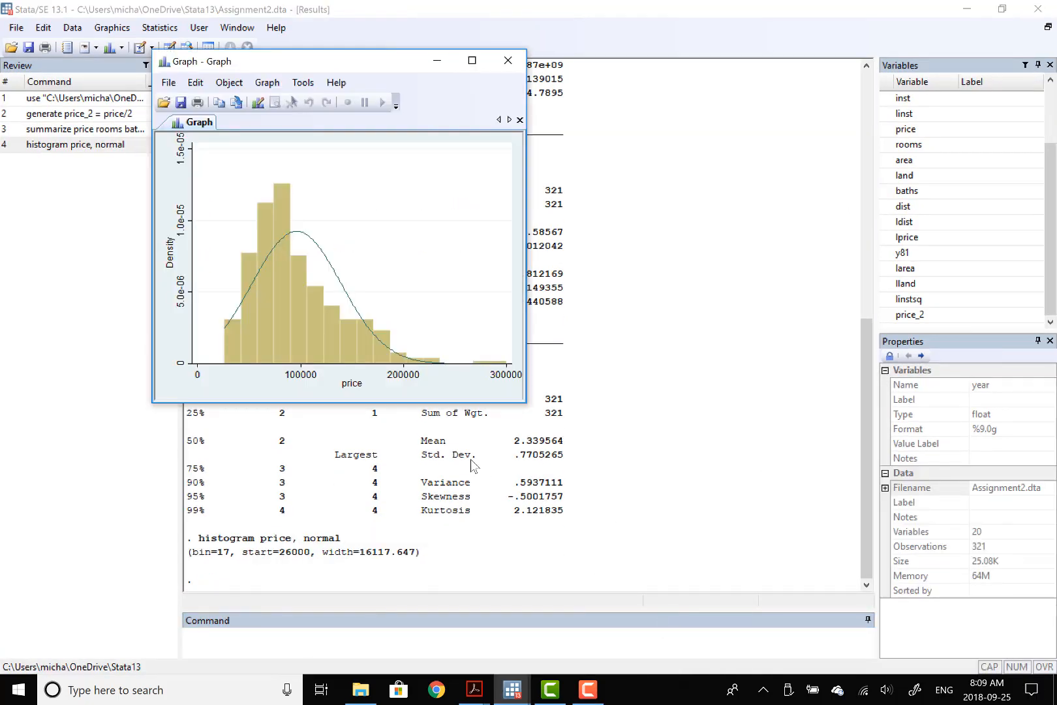
{"action": "left_click_drag", "start_coordinate": [345, 542], "coordinate": [194, 543]}
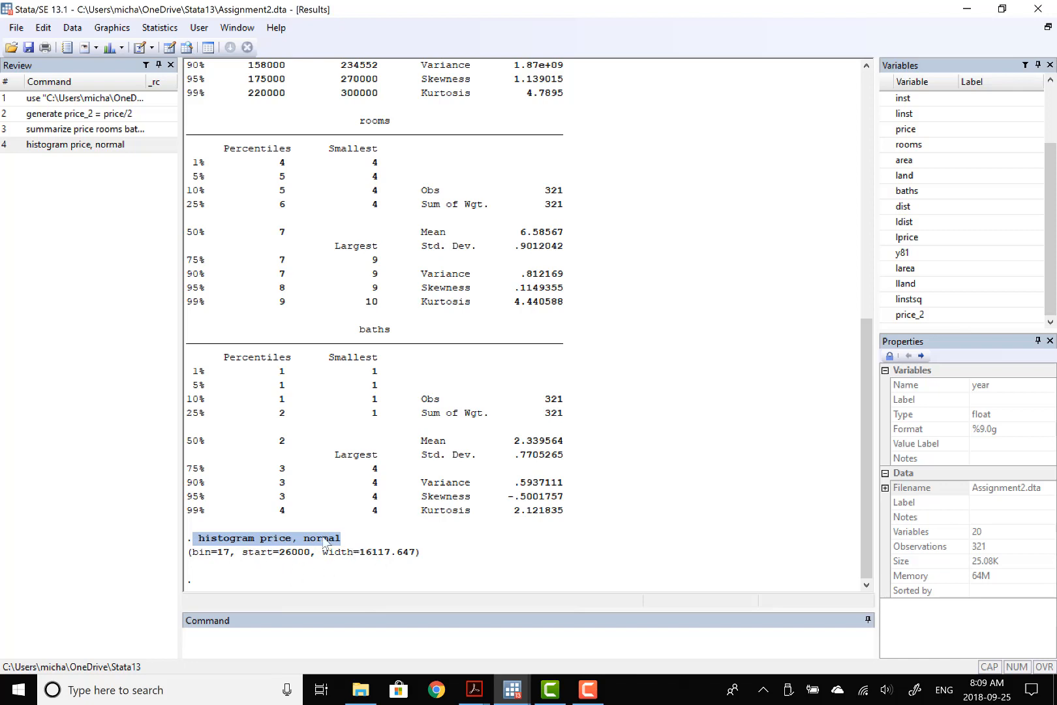
{"action": "left_click", "coordinate": [291, 535]}
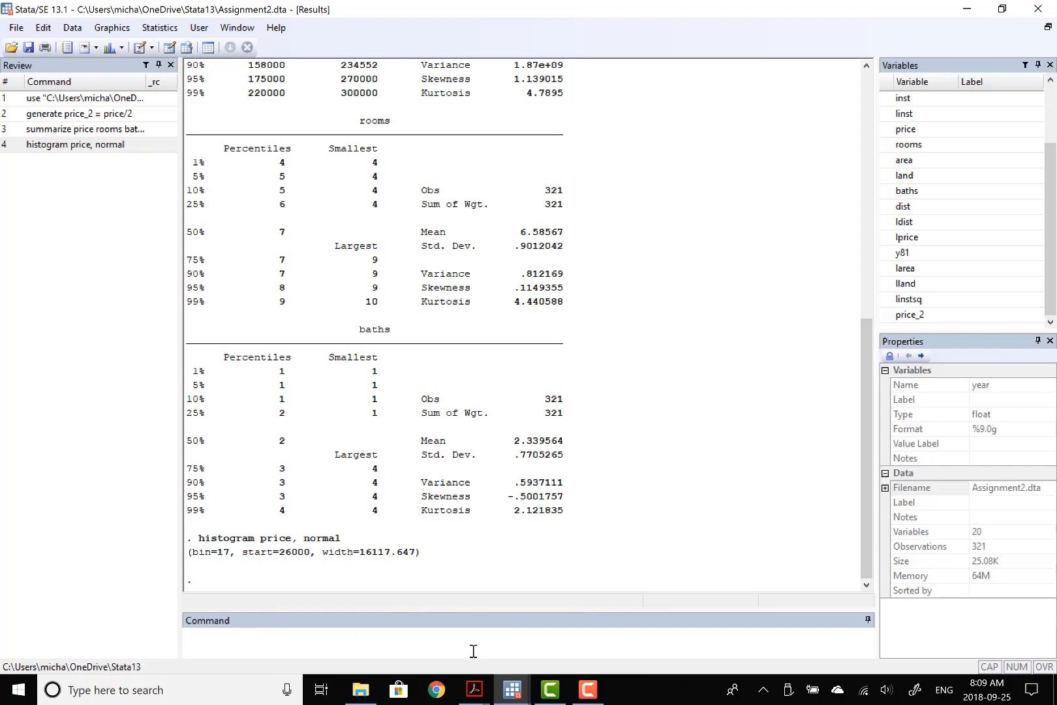
Bring the price histogram window back to the front and move it clear of the Review list
{"action": "left_click", "coordinate": [512, 689]}
{"action": "left_click", "coordinate": [663, 624]}
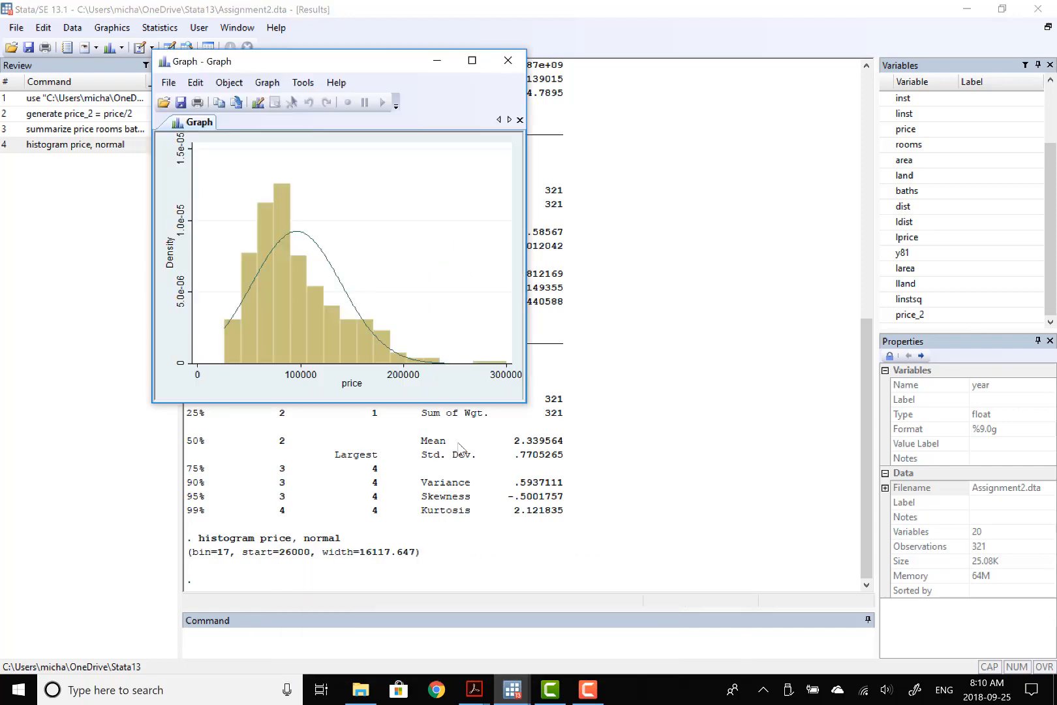
{"action": "left_click_drag", "start_coordinate": [301, 65], "coordinate": [513, 101]}
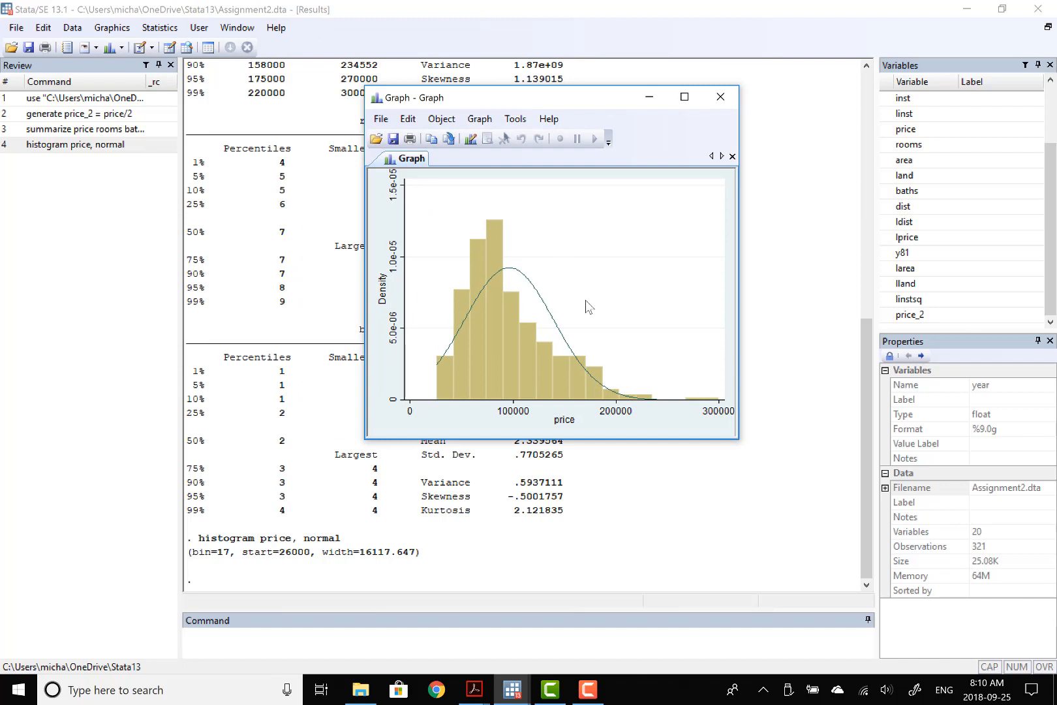